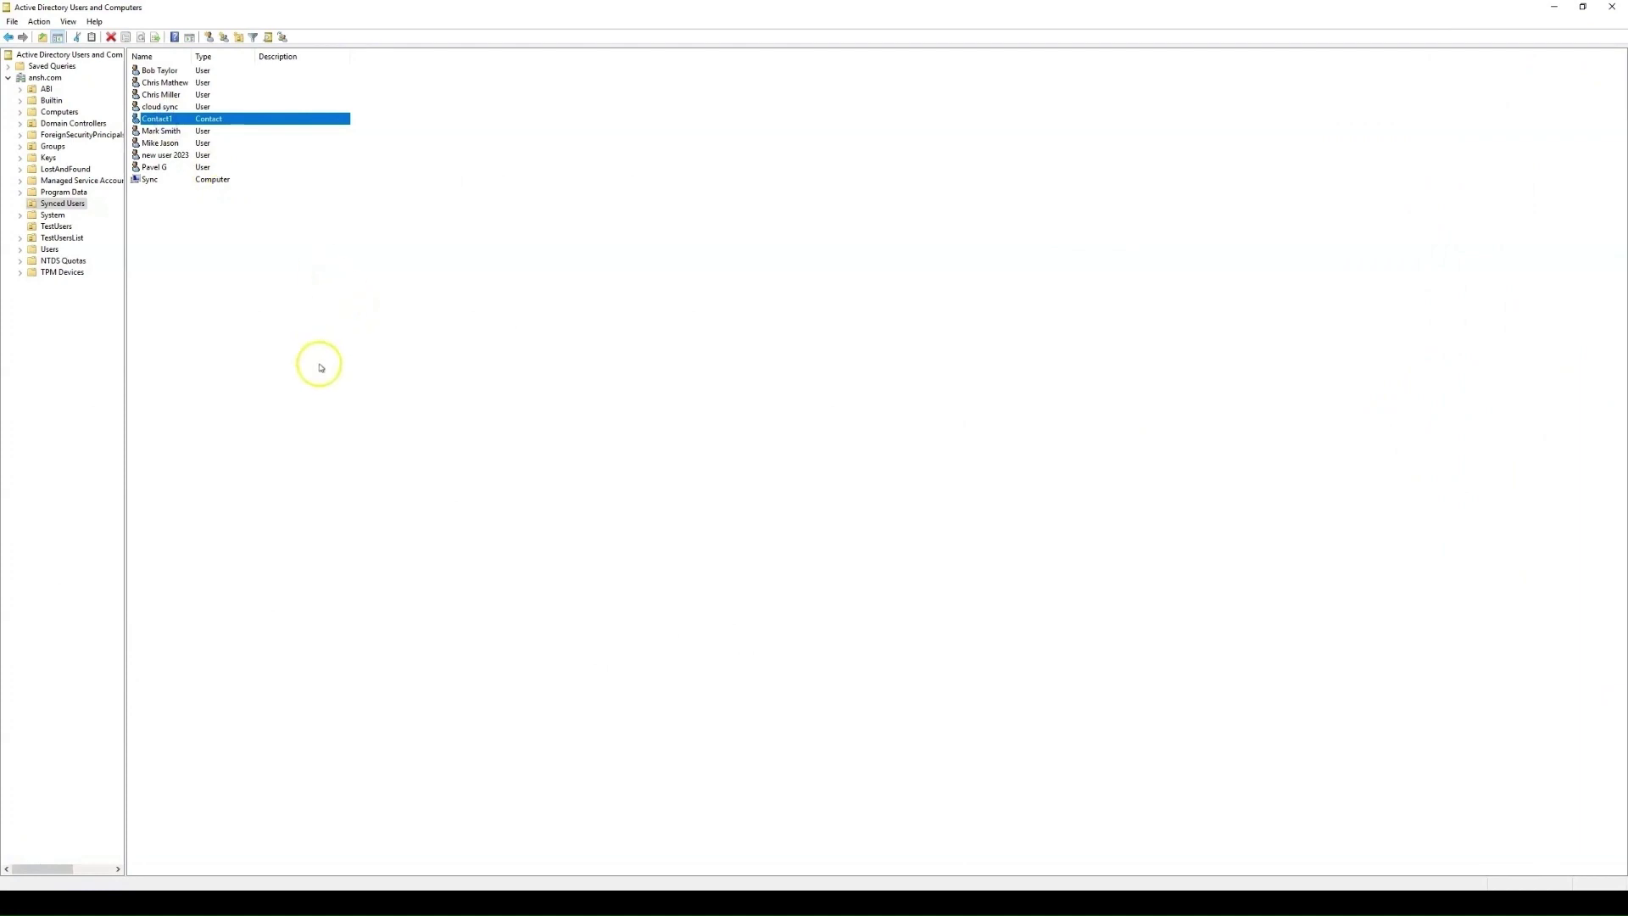
# - Deselect Contact1 in the Synced Users list
pyautogui.click(322, 368)
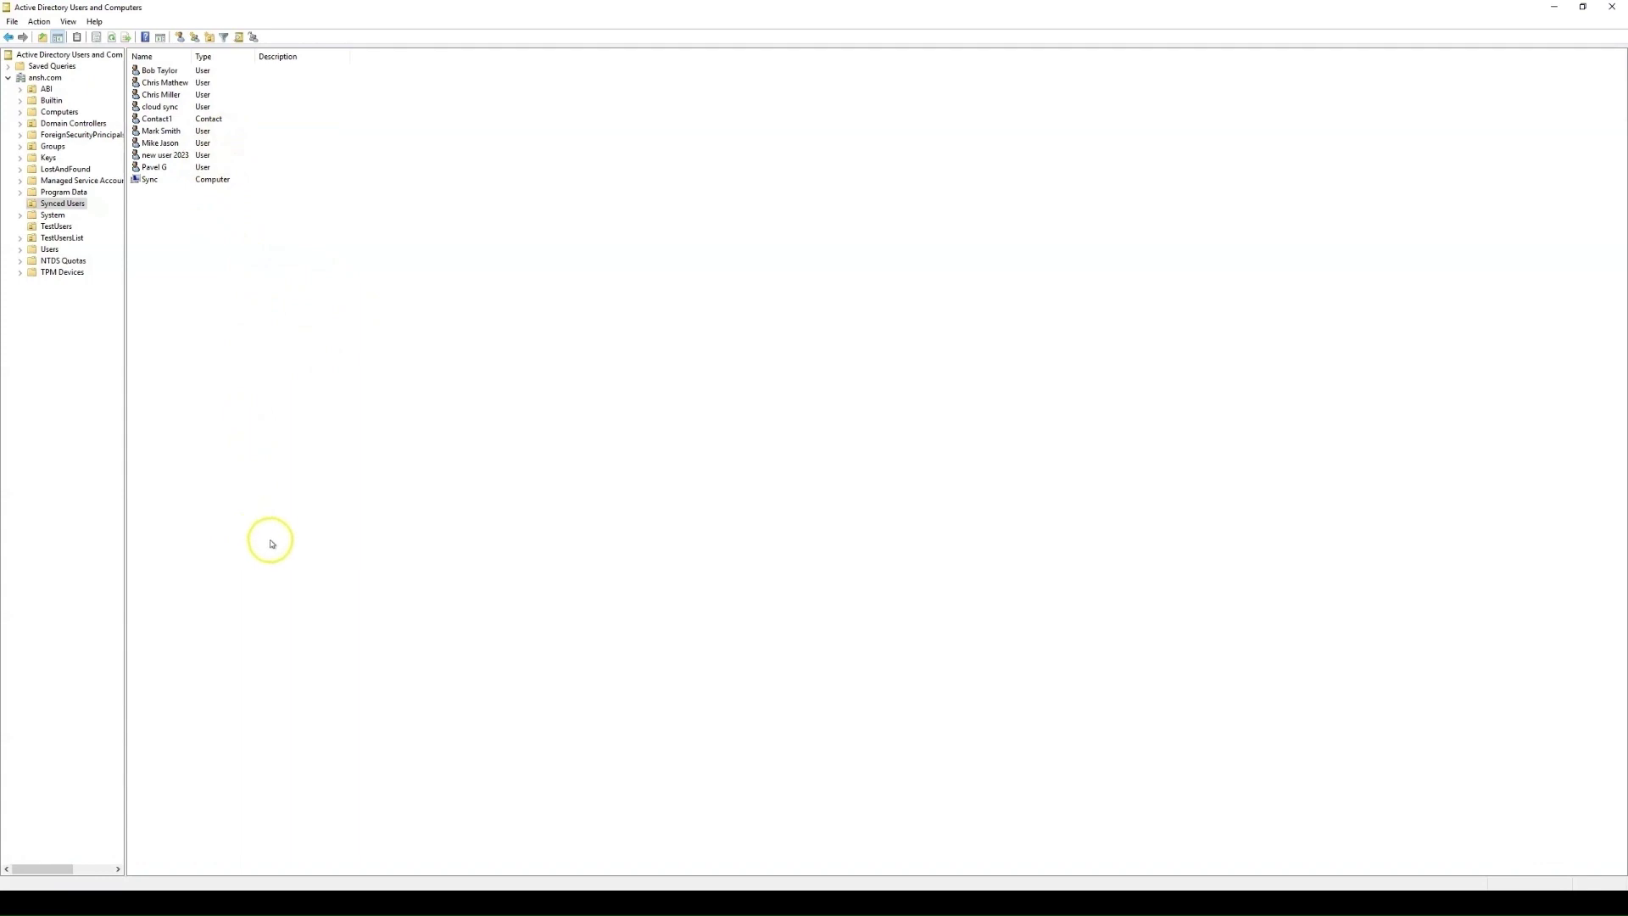
pyautogui.hotkey('alt', 'Tab')
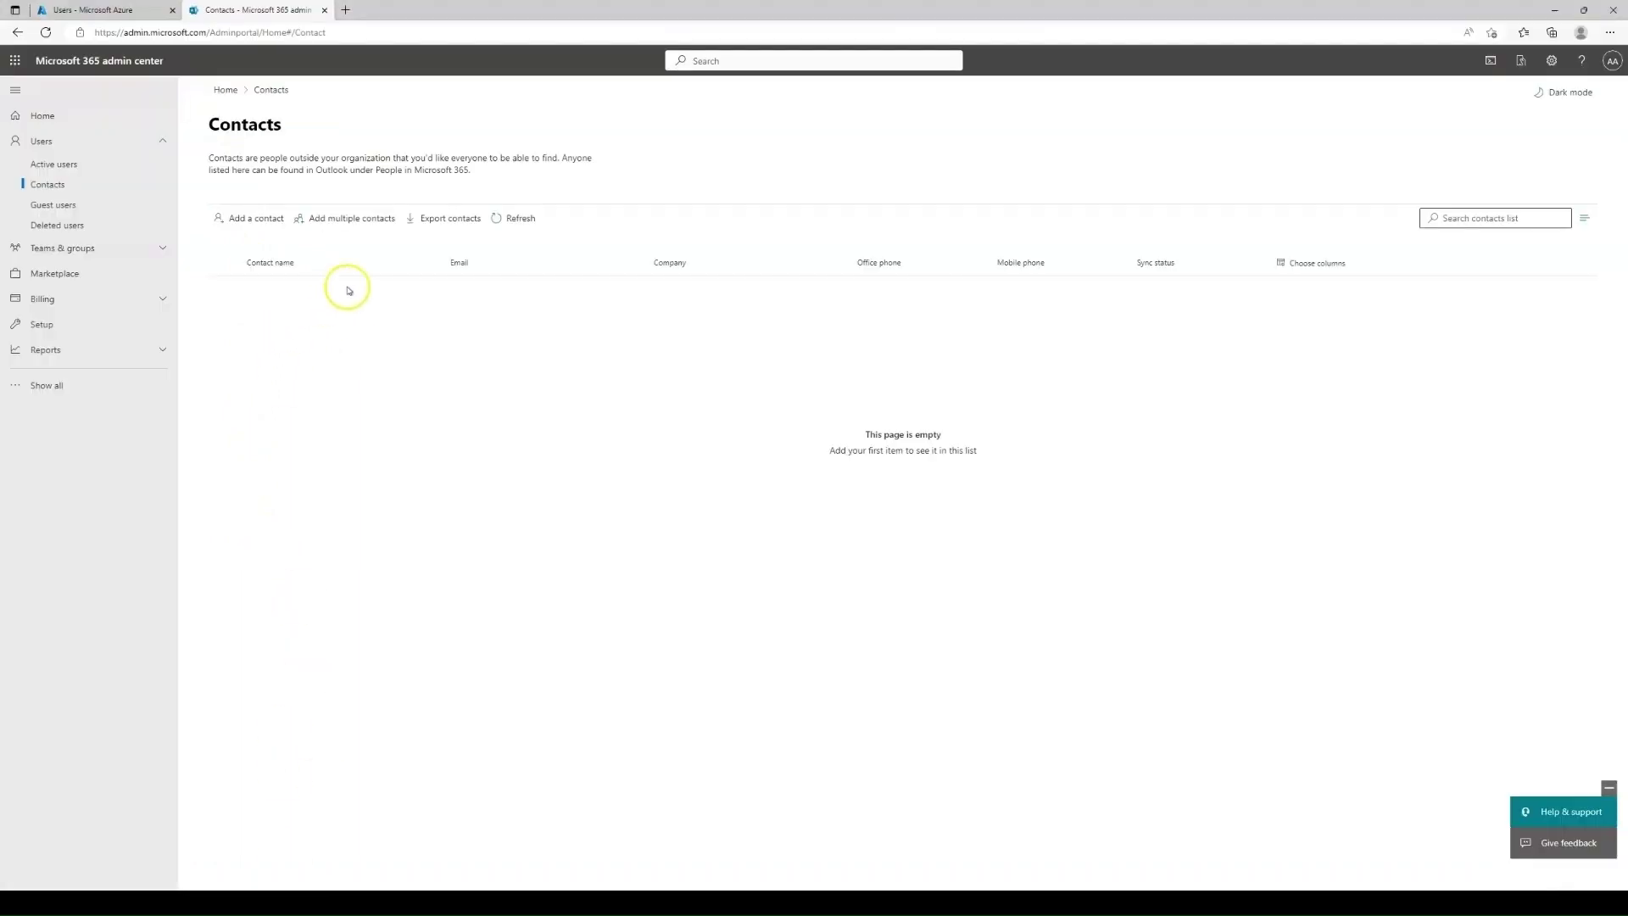
pyautogui.click(497, 219)
# - Search the metaverse for displayName containing 'contact', which returns (MSOL)Contact1
pyautogui.click(335, 900)
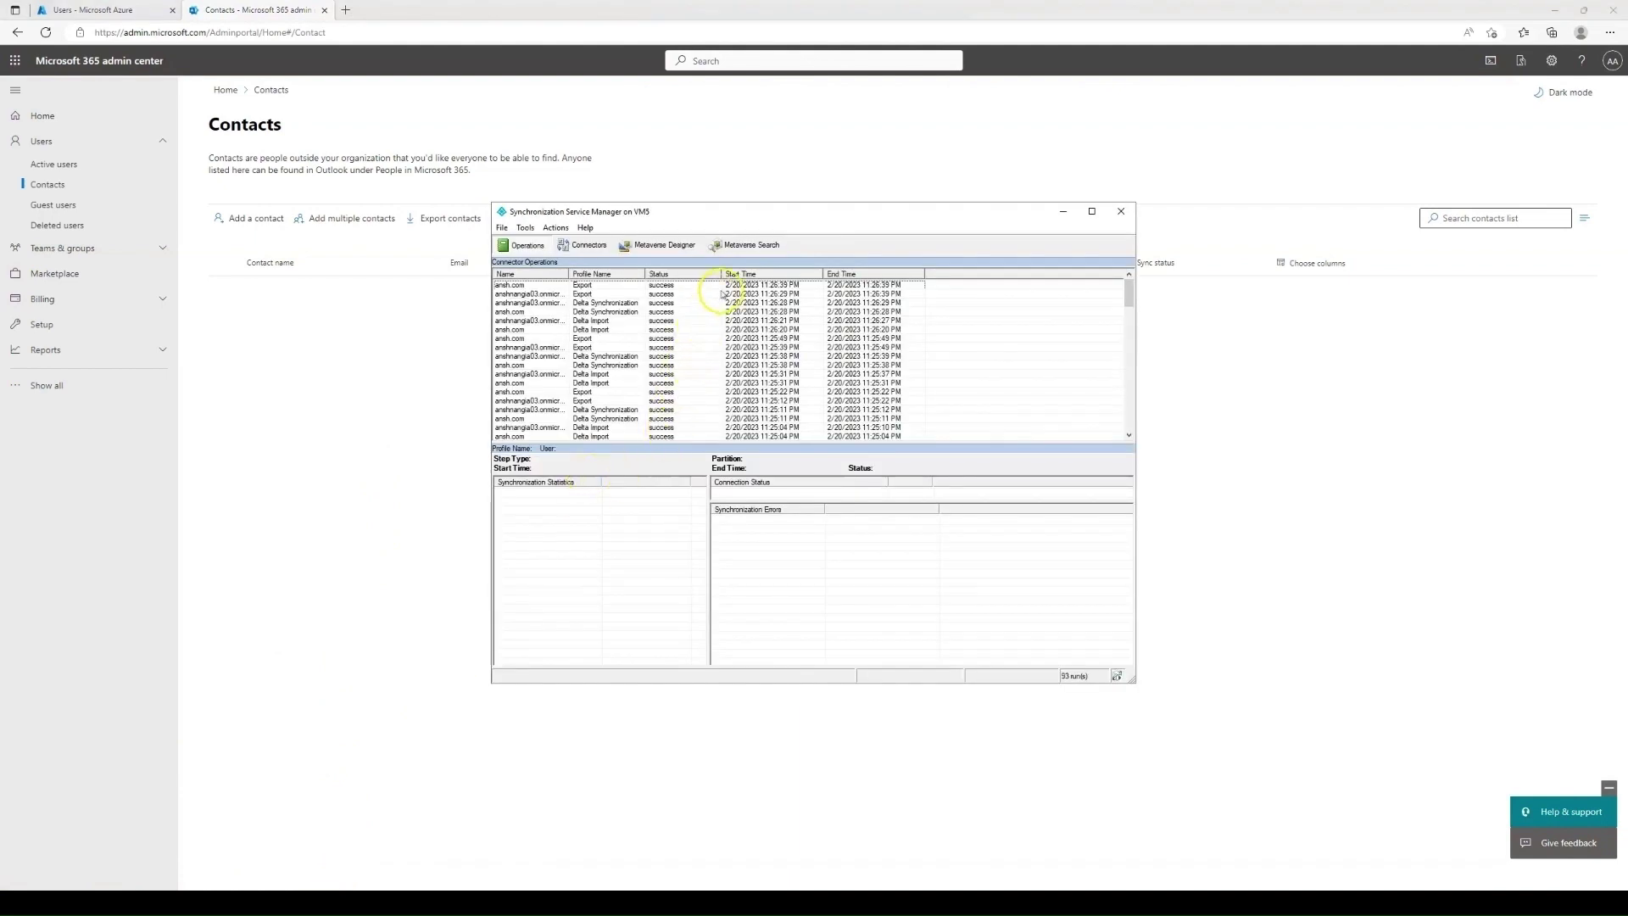
pyautogui.click(764, 245)
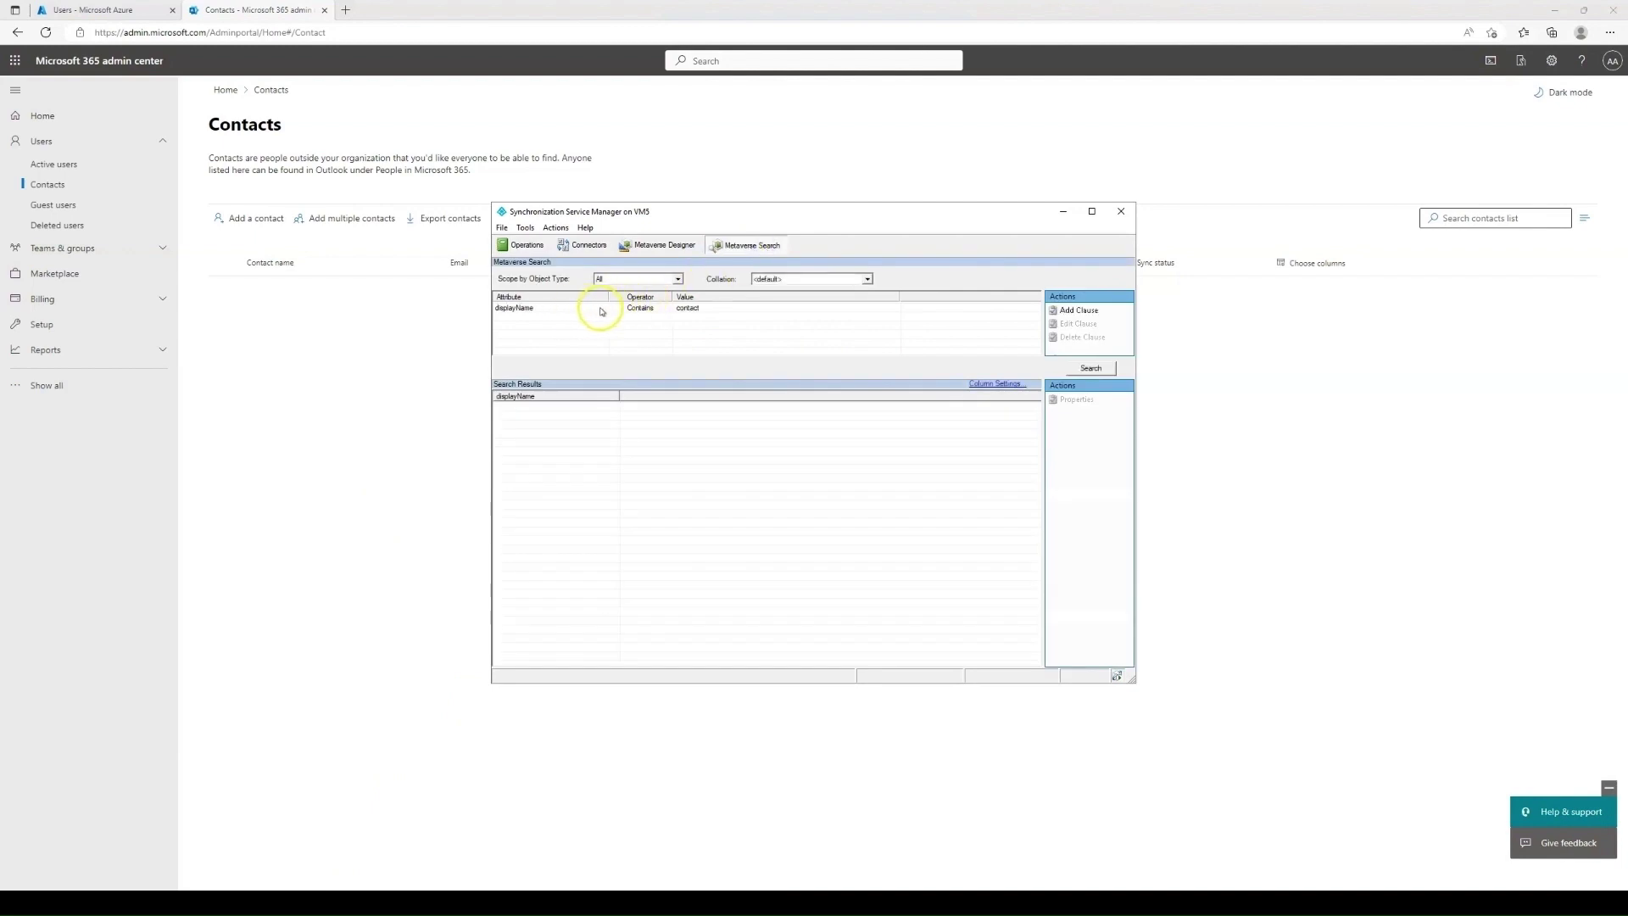
pyautogui.click(721, 308)
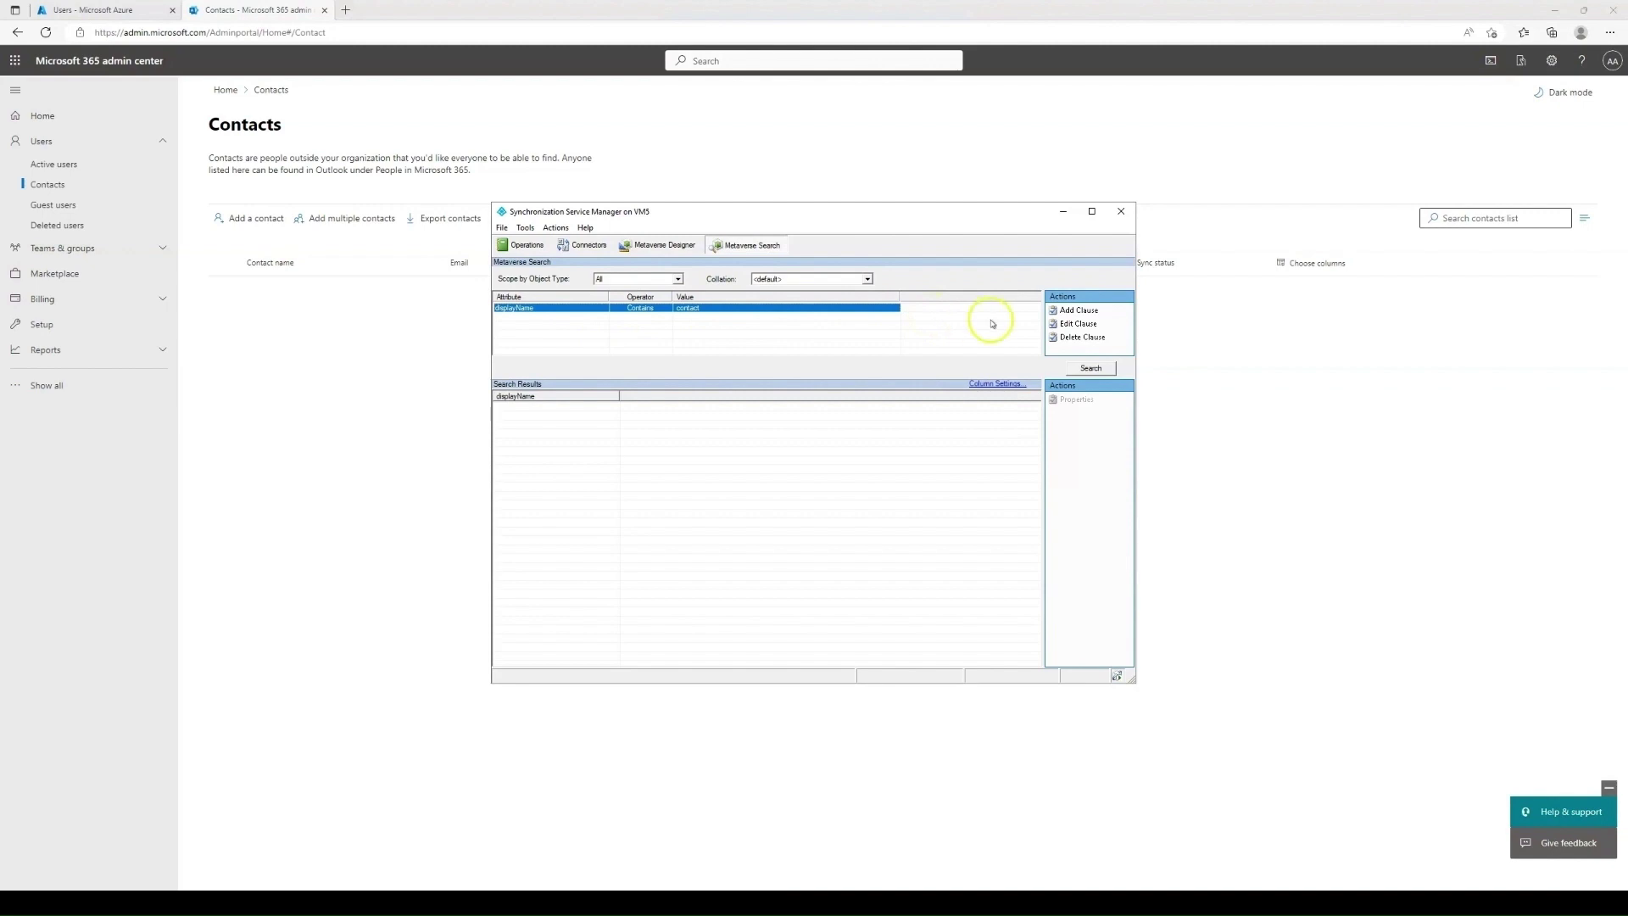
pyautogui.click(1088, 368)
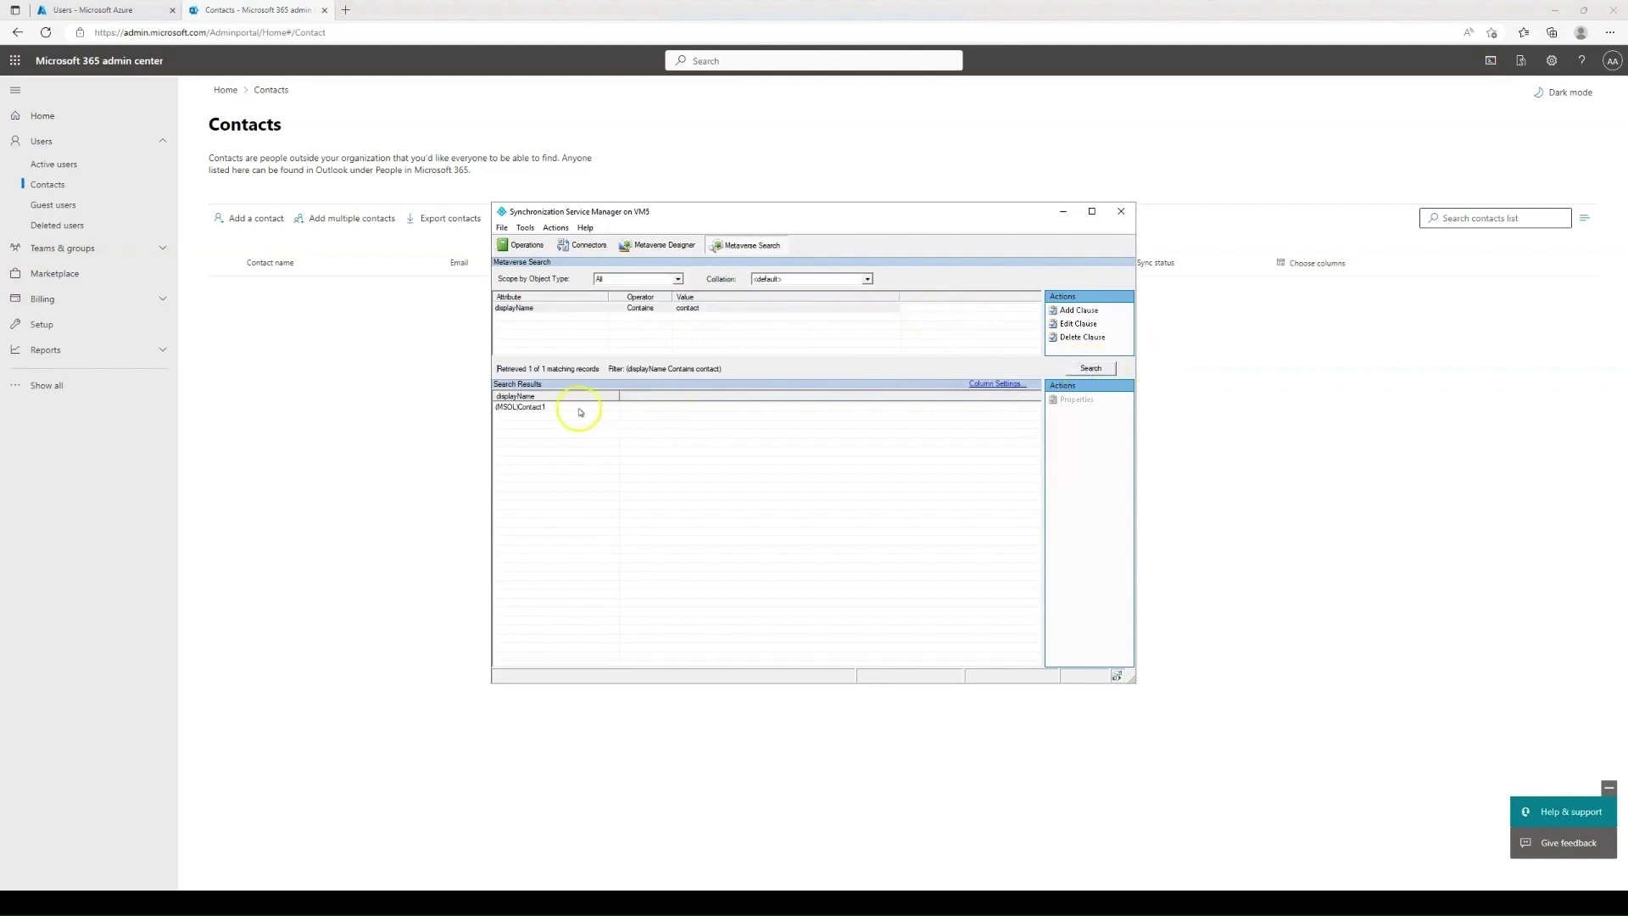
# - Open the (MSOL)Contact1 metaverse object and inspect its joined on-premises connector
pyautogui.click(577, 408)
pyautogui.doubleClick(577, 408)
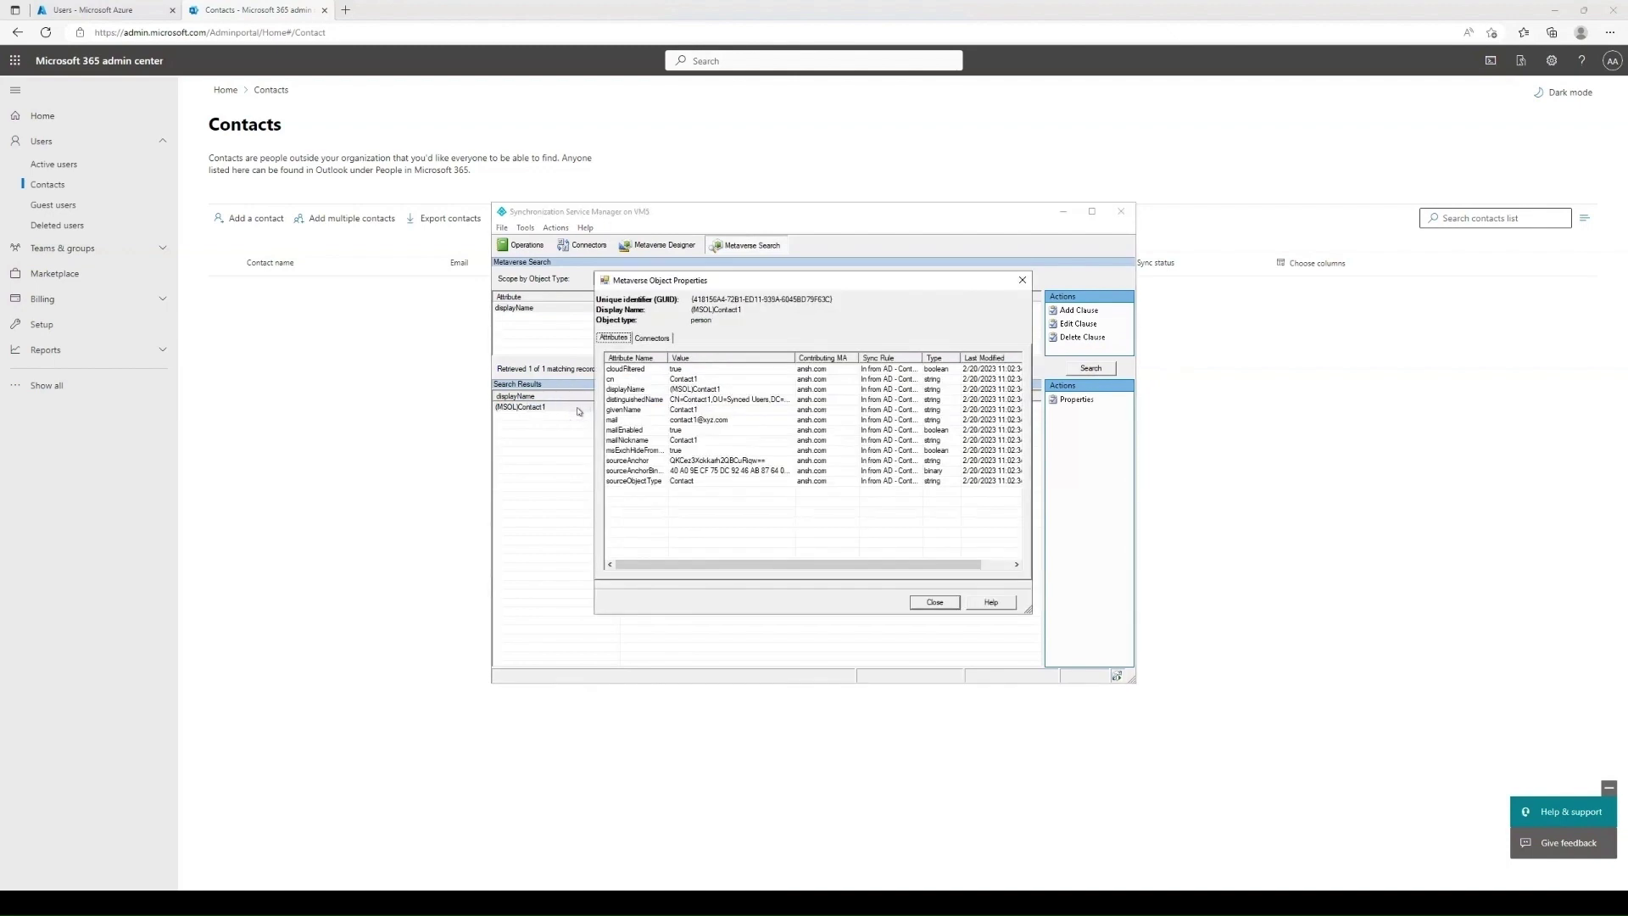
pyautogui.click(649, 337)
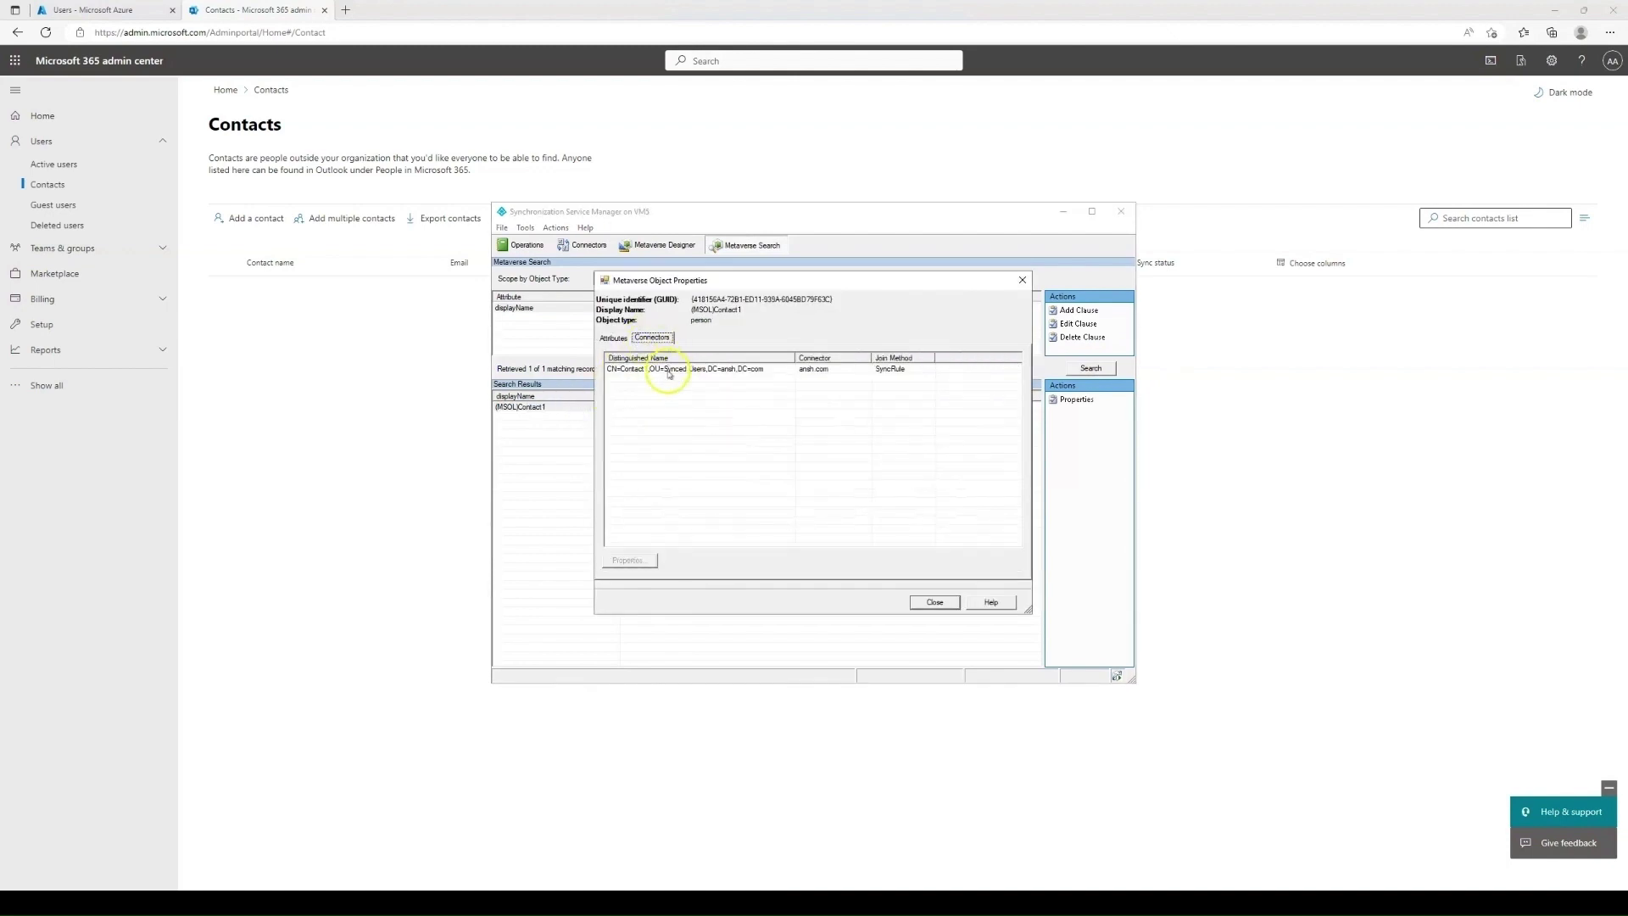
pyautogui.click(667, 370)
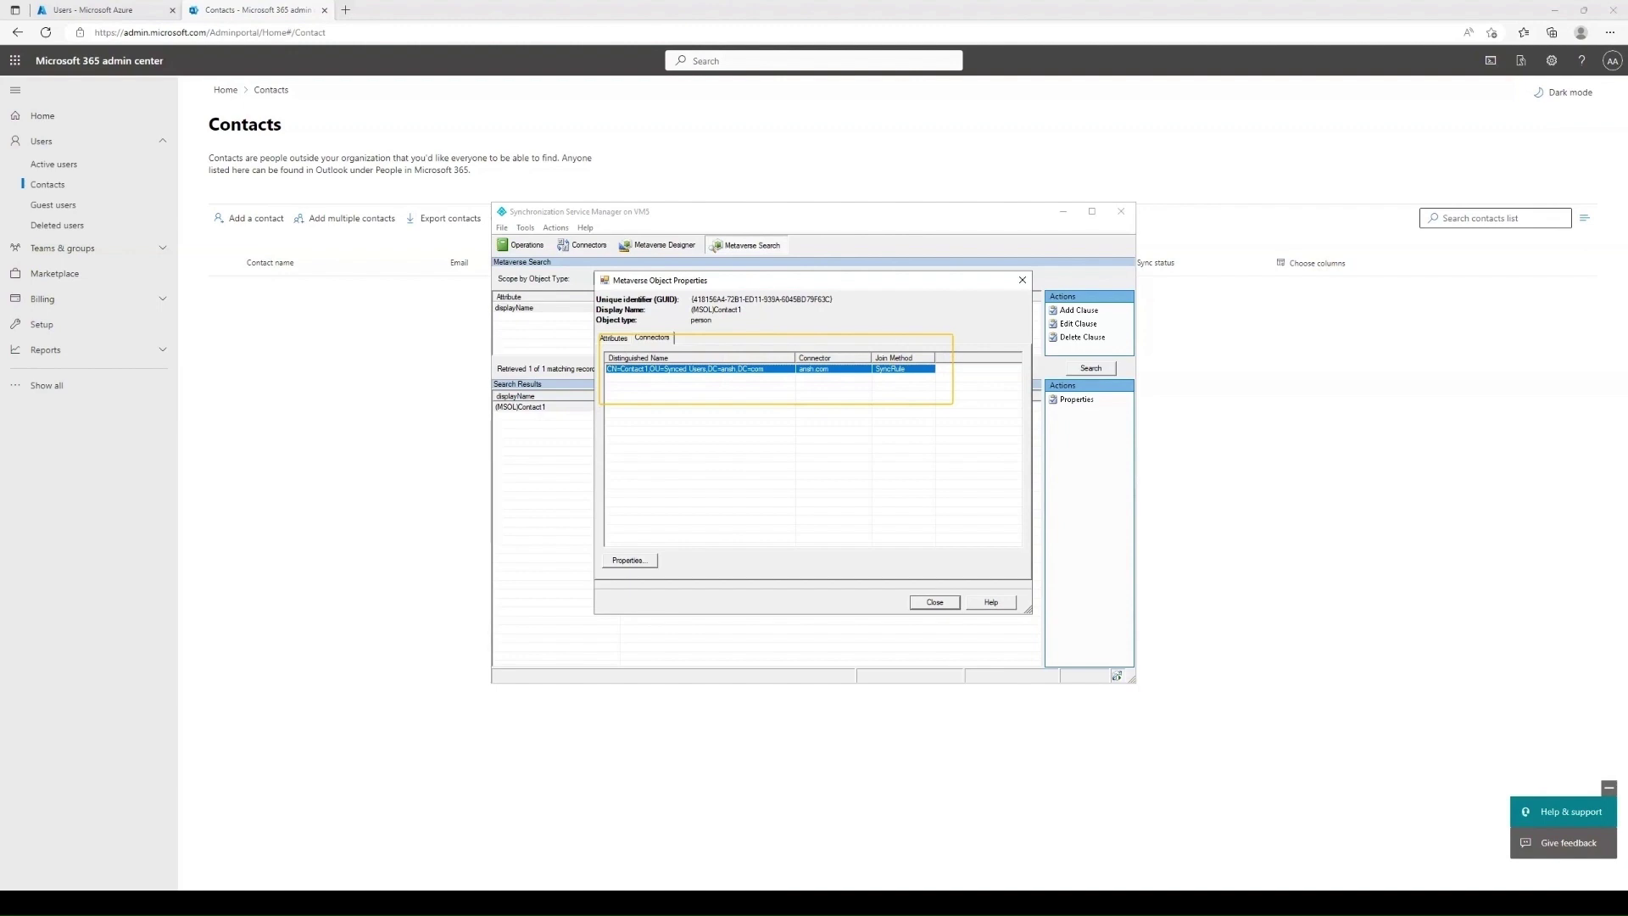
pyautogui.click(1447, 159)
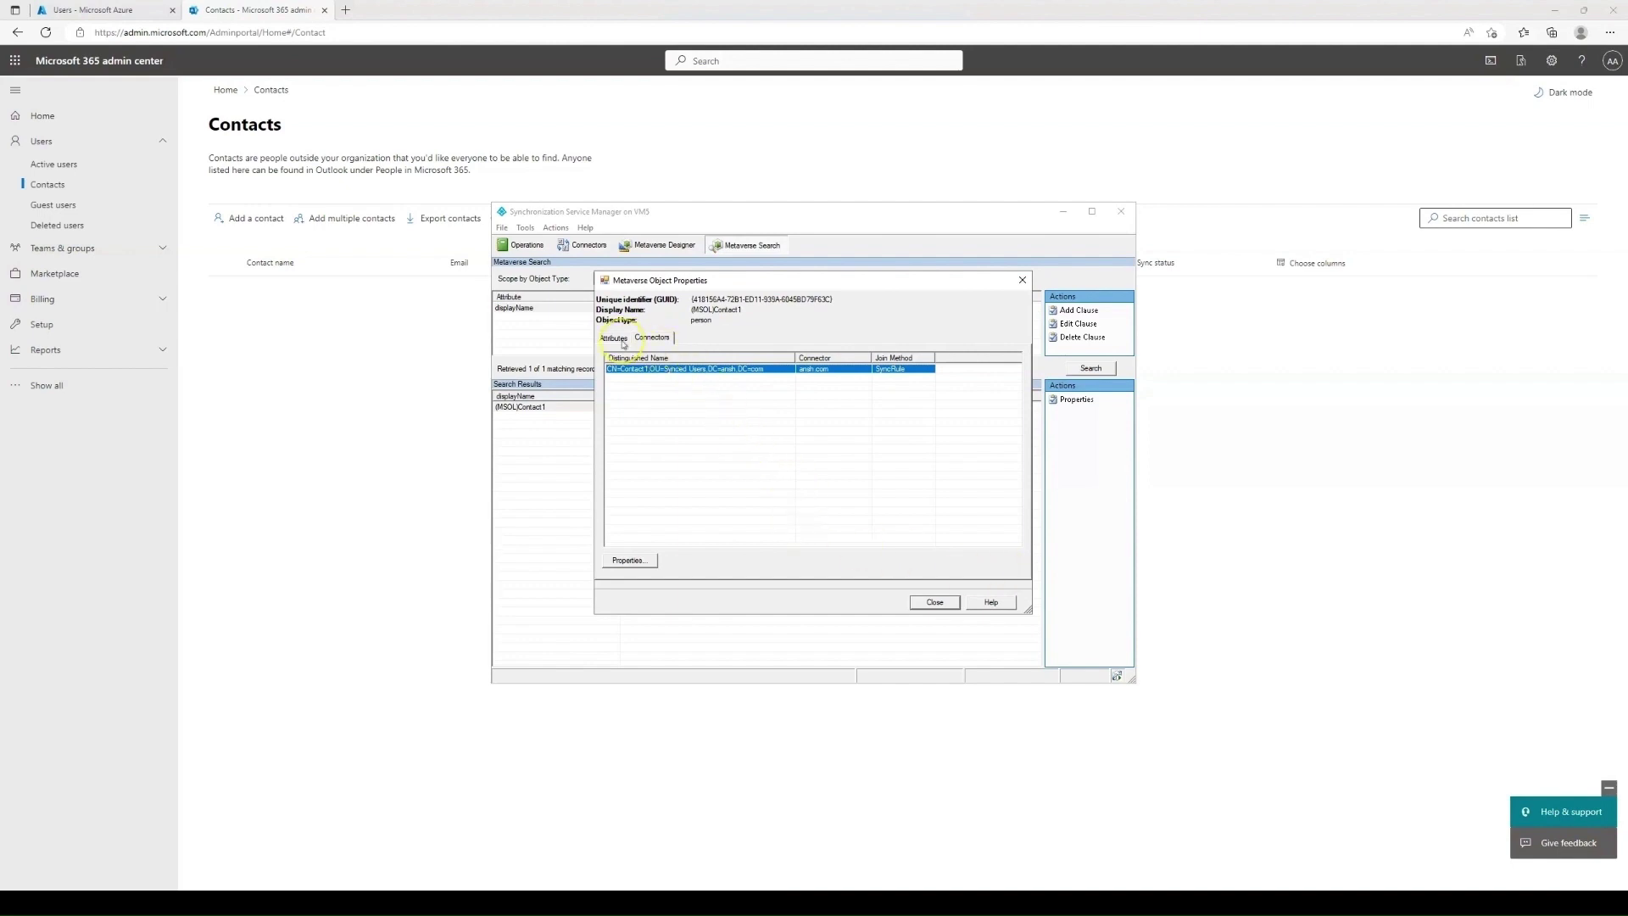
pyautogui.click(183, 636)
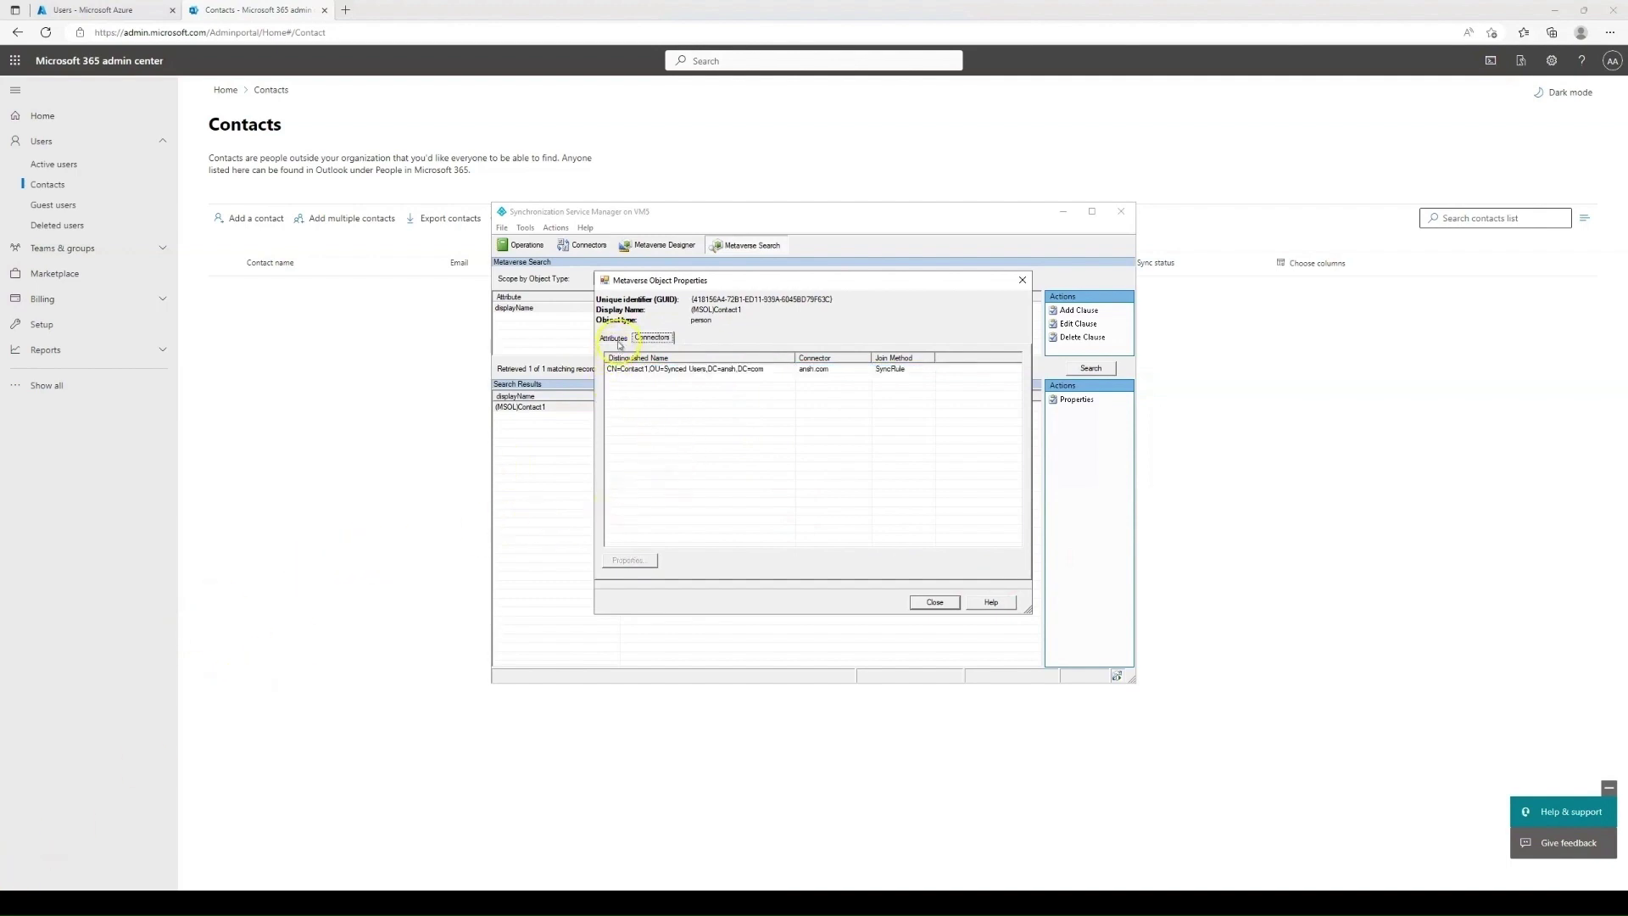
# - Check that cloudFiltered is true and comes from the In from AD - Contact Join rule
pyautogui.click(618, 341)
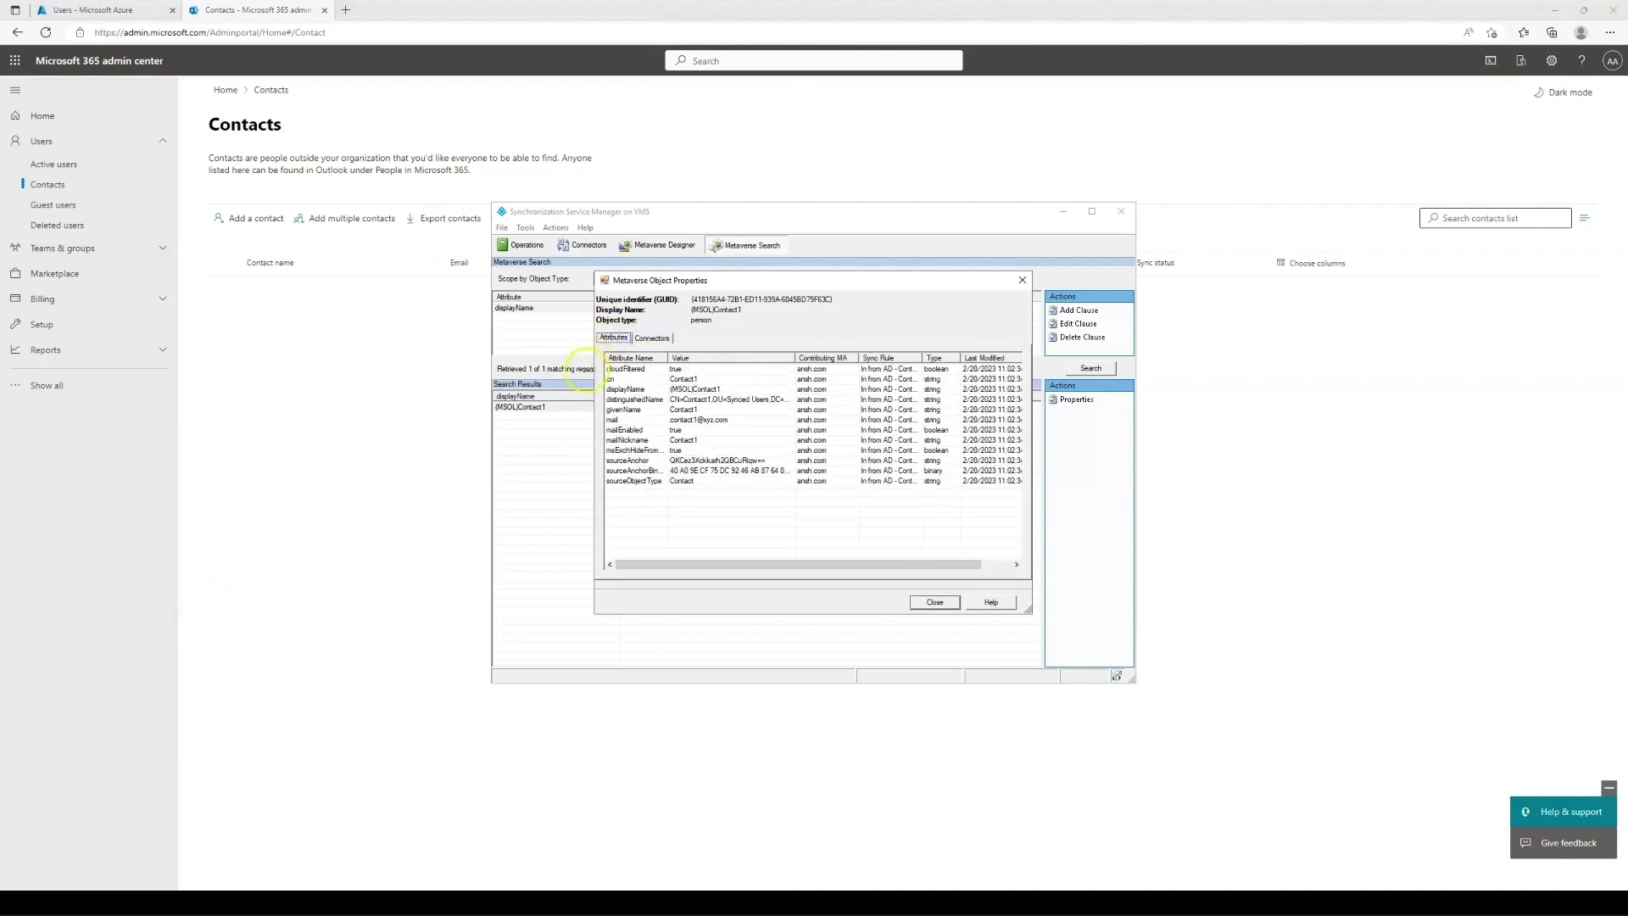
pyautogui.click(653, 370)
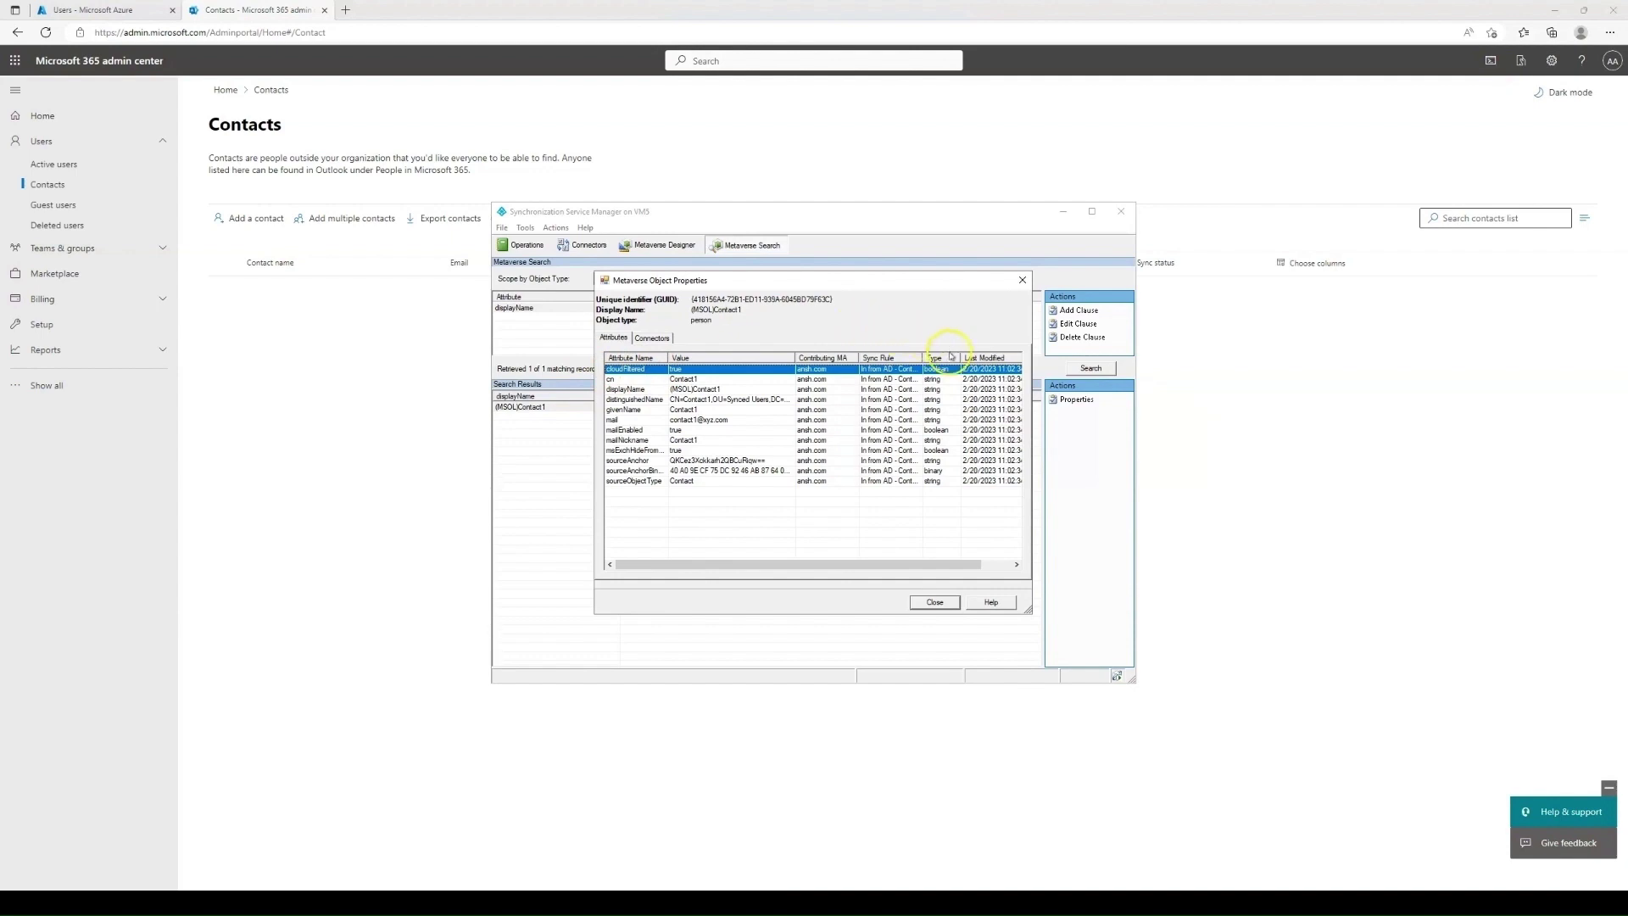
pyautogui.moveTo(961, 357); pyautogui.dragTo(986, 356)
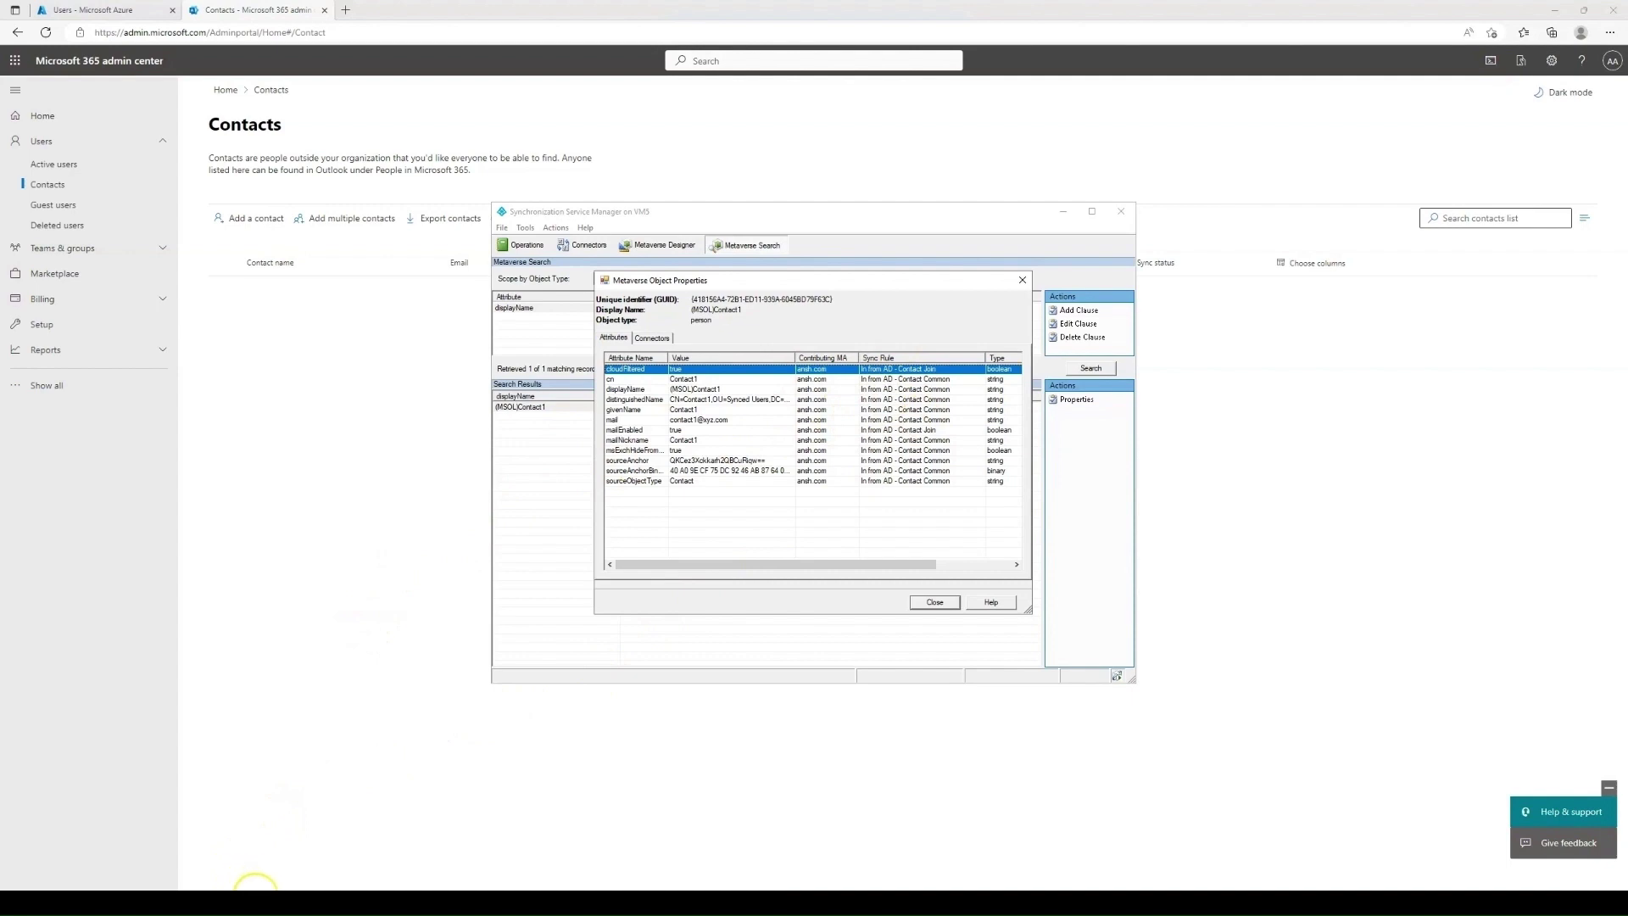
pyautogui.moveTo(263, 897)
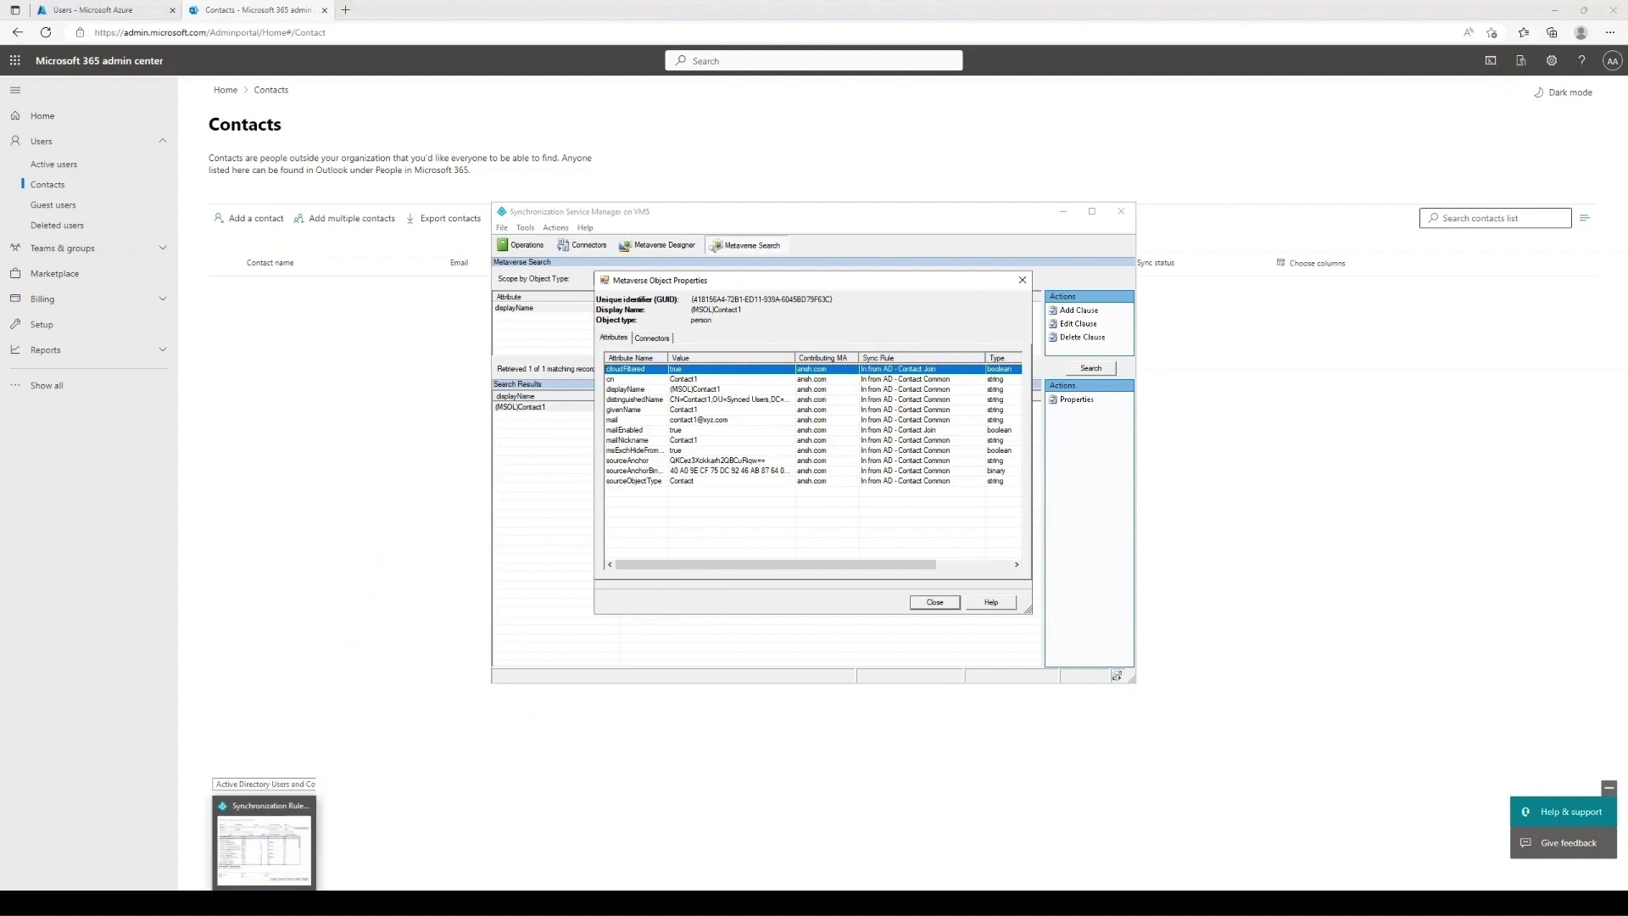
# - Filter rules to the ansh.com connector and person objects, then view In from AD - Contact Join
pyautogui.click(264, 848)
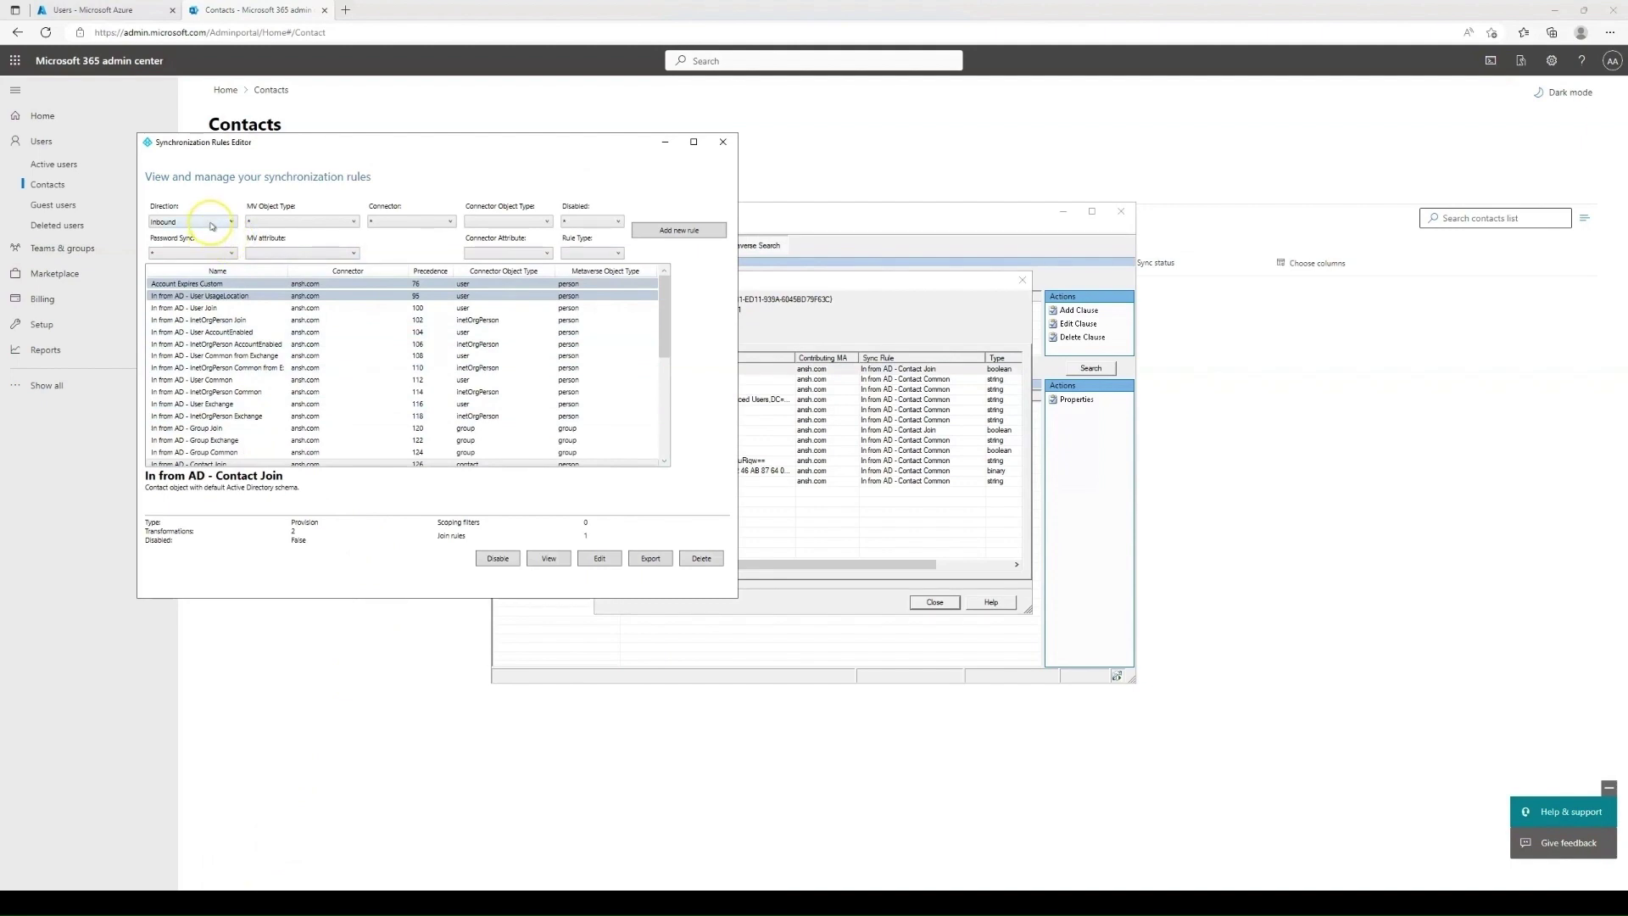
pyautogui.click(399, 222)
pyautogui.click(350, 257)
pyautogui.click(301, 222)
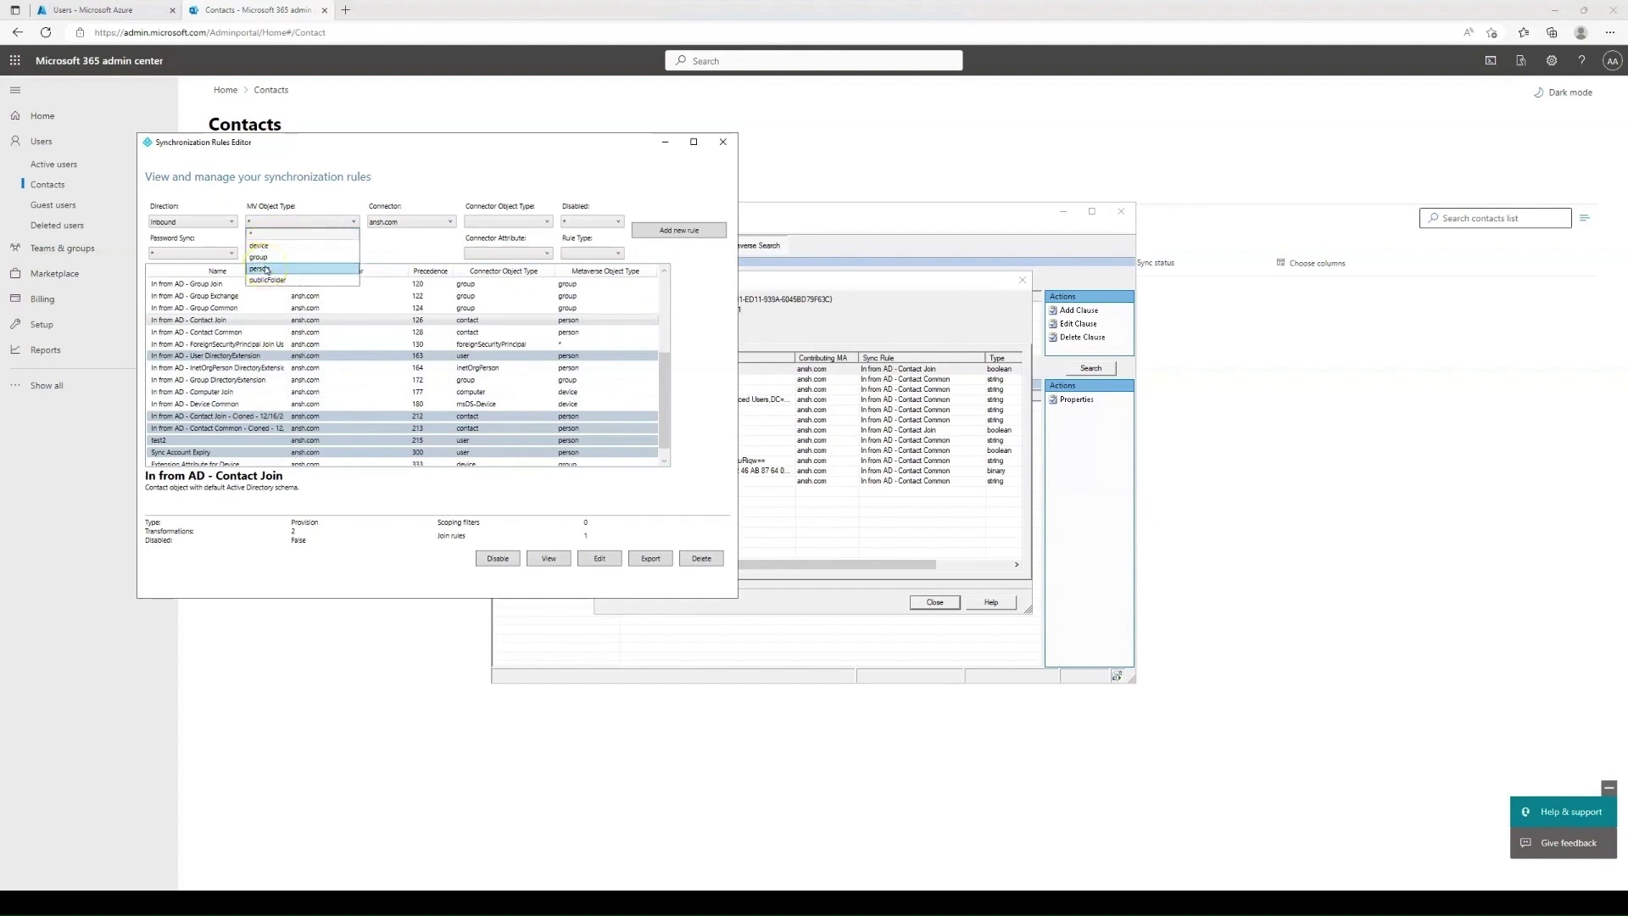
pyautogui.click(267, 270)
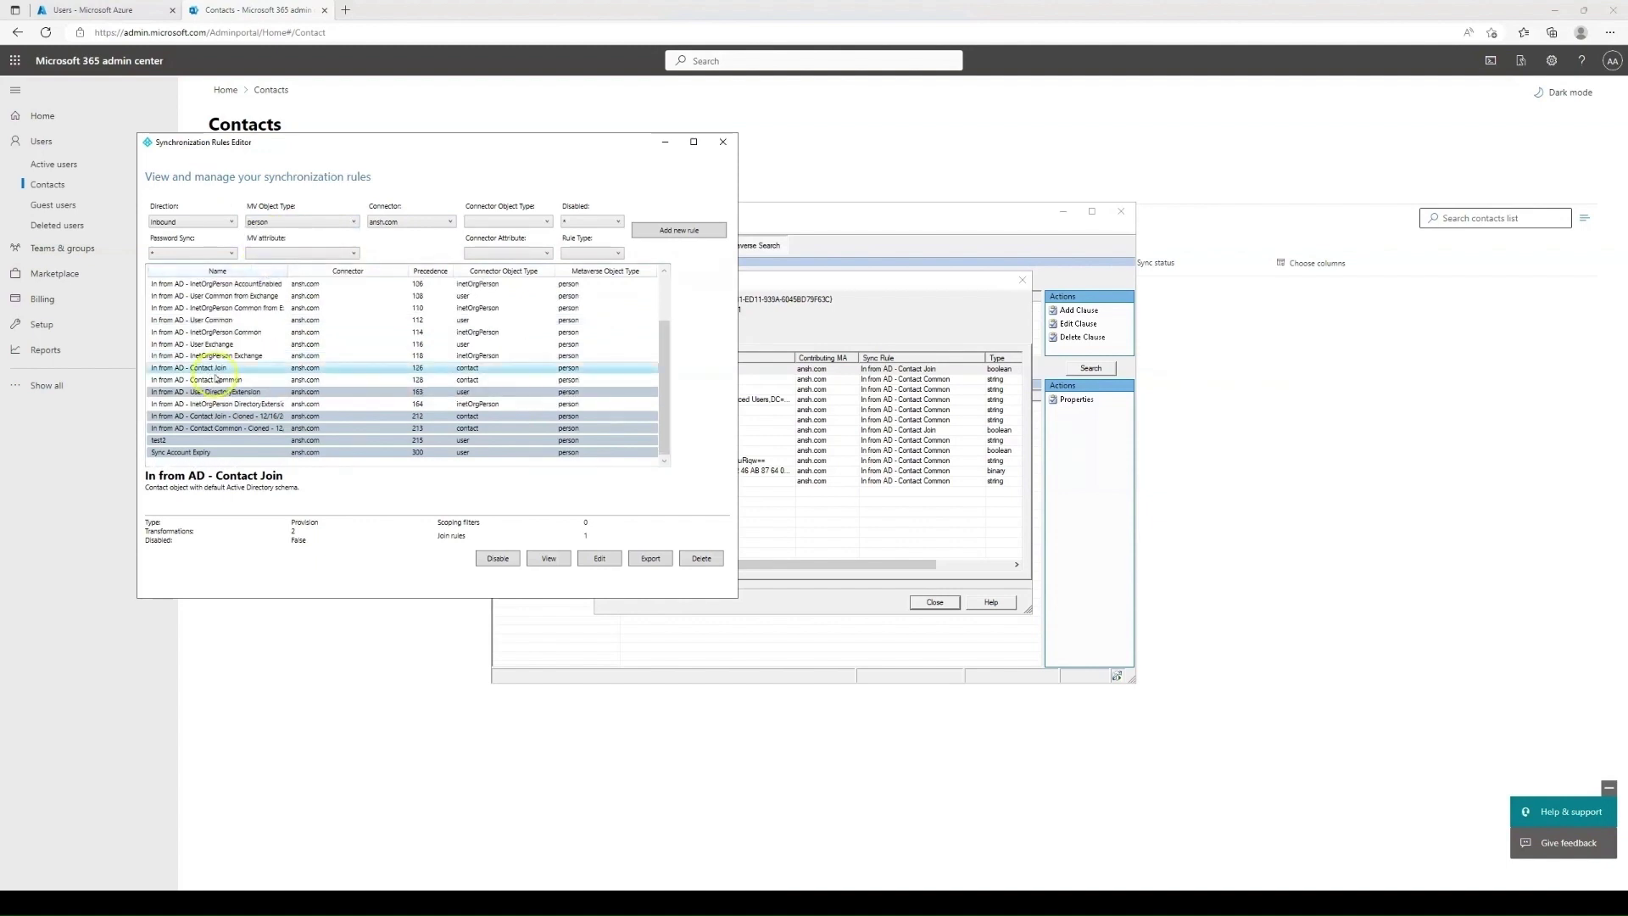
pyautogui.click(548, 558)
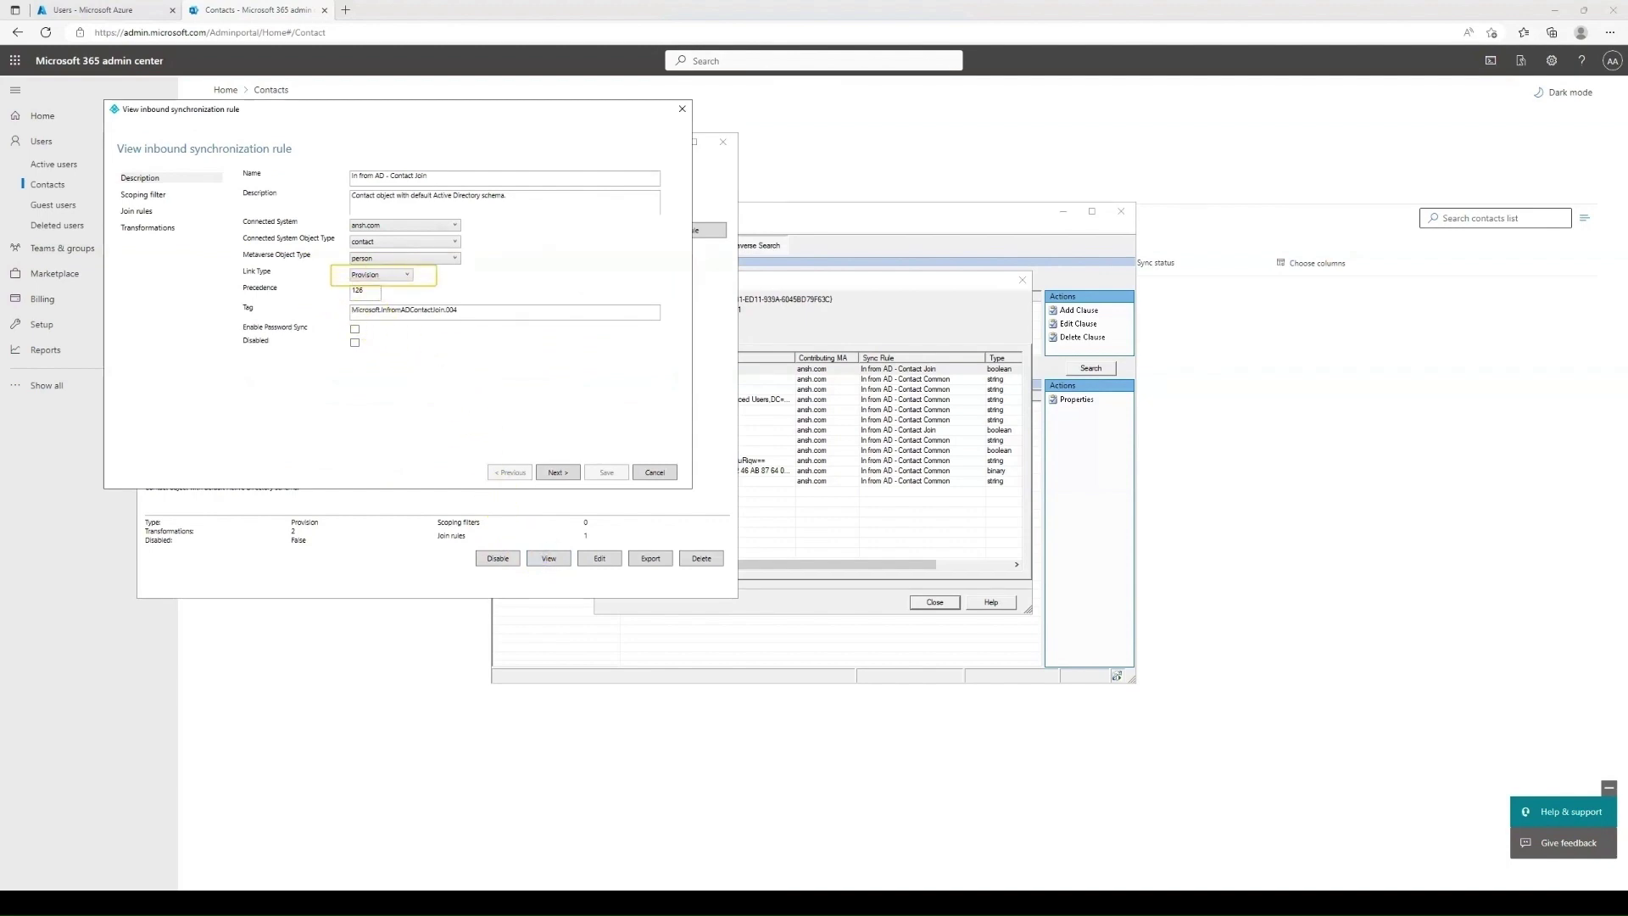
# - Copy the Contact Join rule's cloudFiltered source expression into Notepad
pyautogui.click(145, 228)
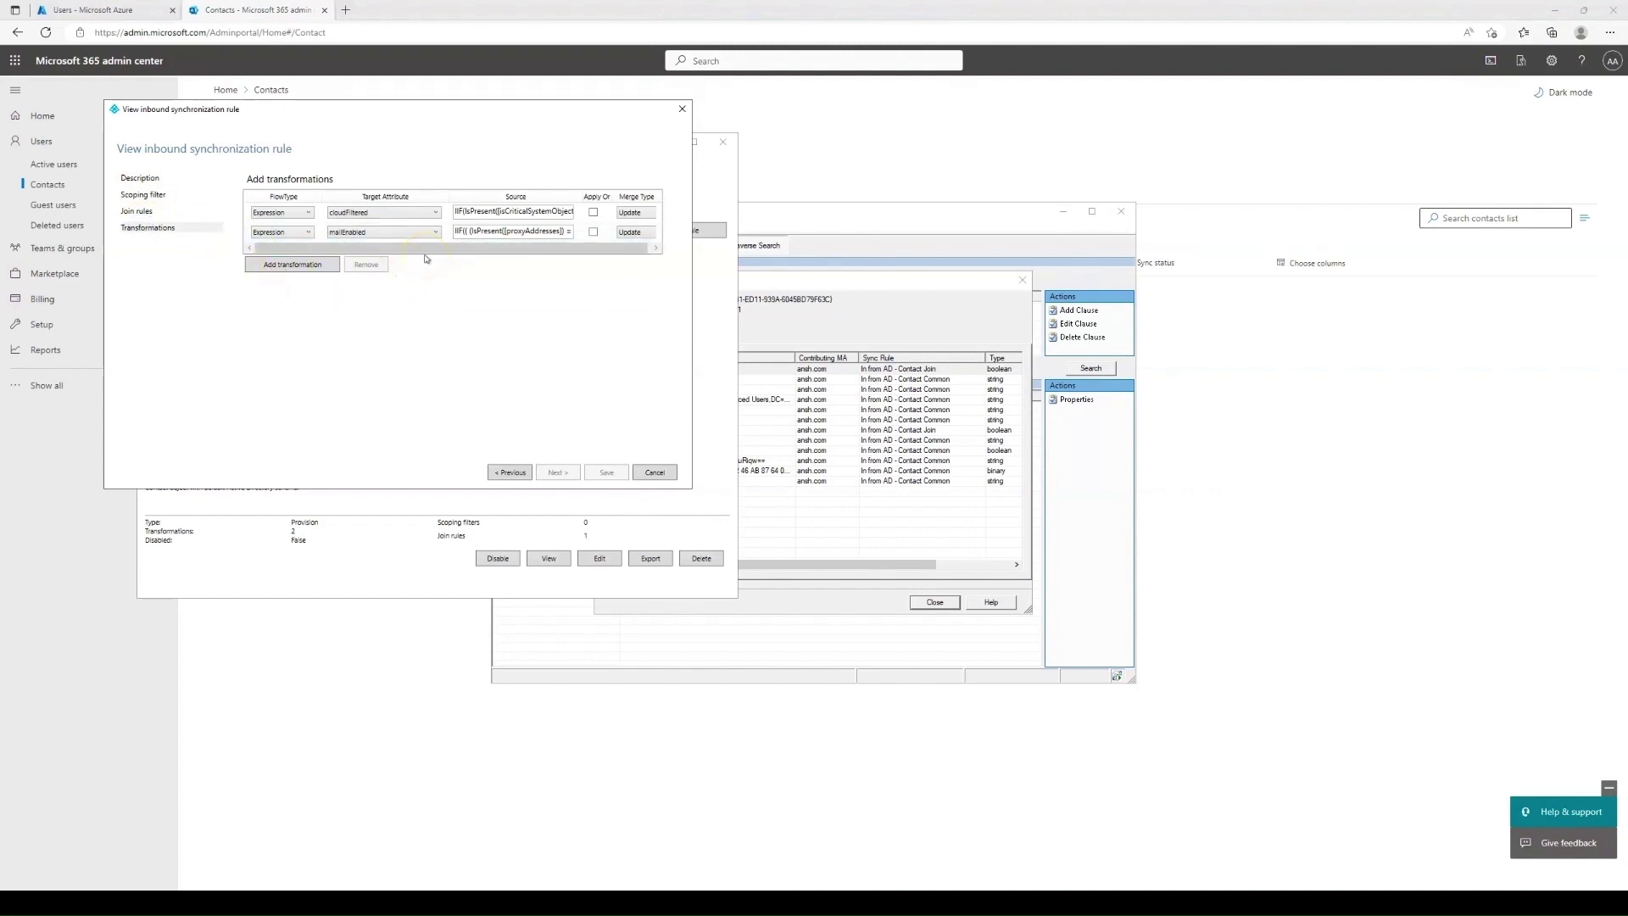
pyautogui.click(502, 212)
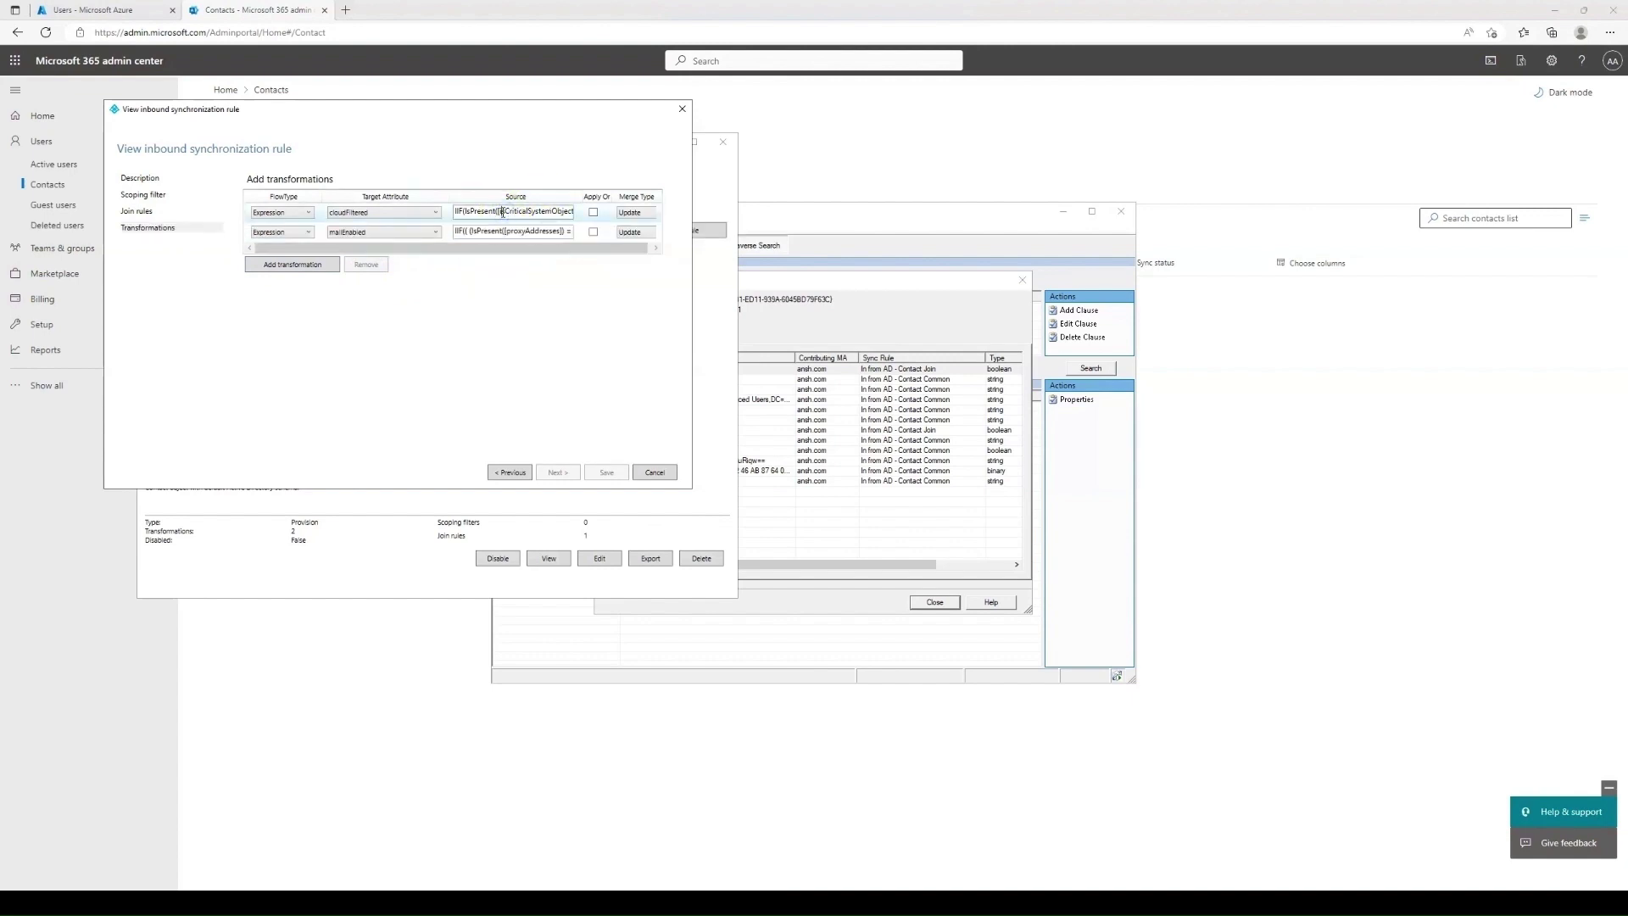
pyautogui.doubleClick(503, 212)
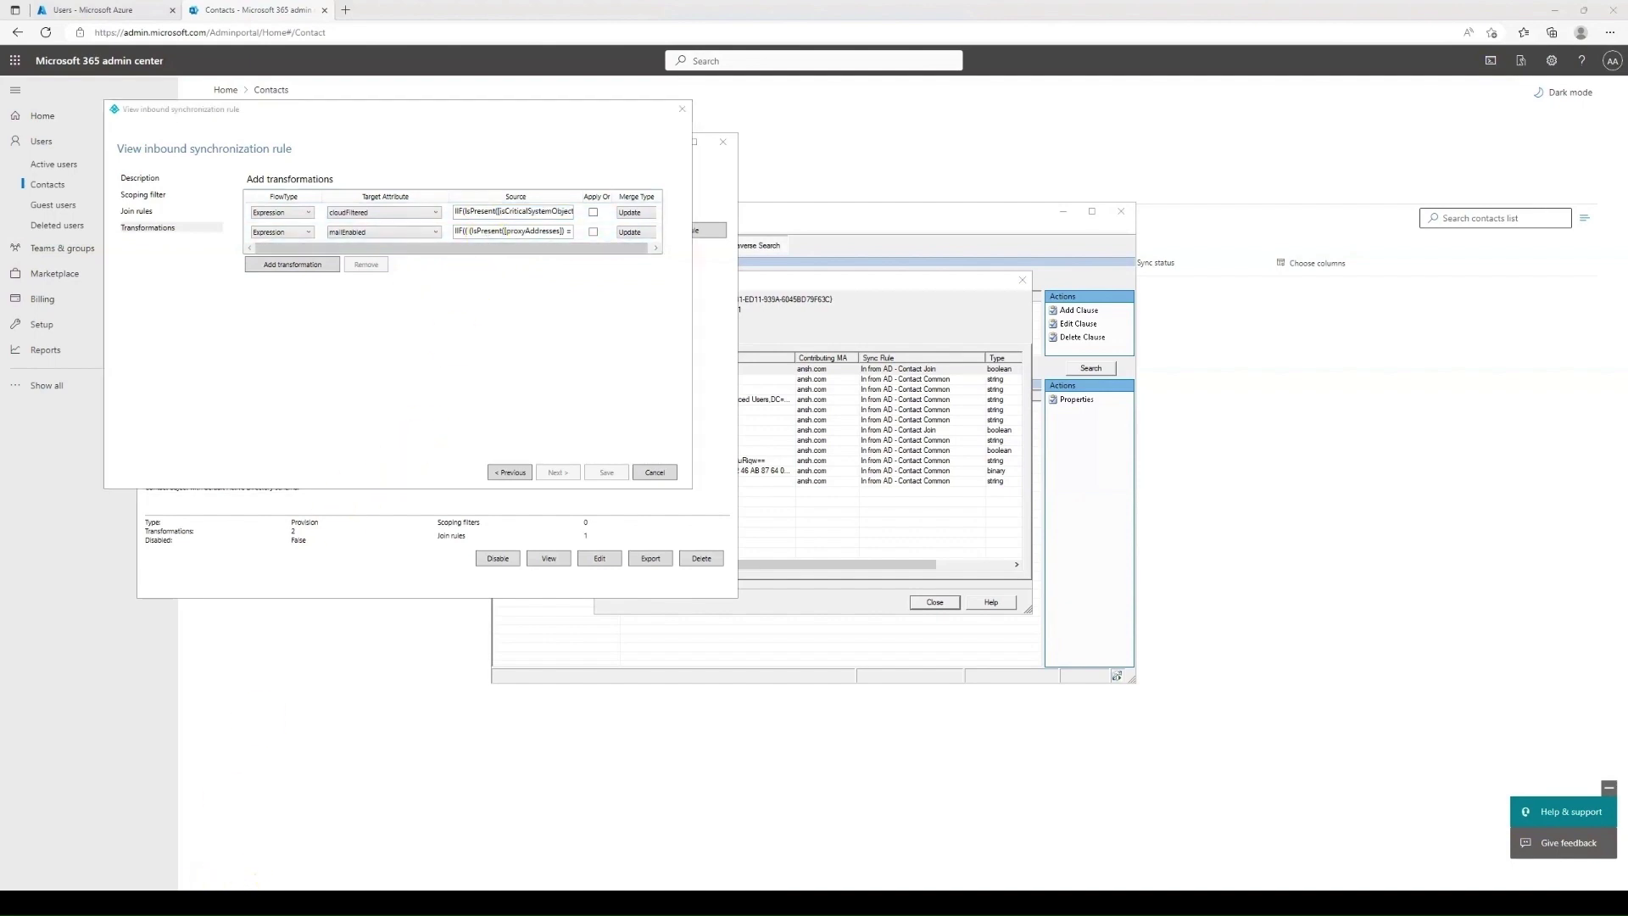
pyautogui.click(273, 865)
pyautogui.click(647, 381)
pyautogui.write('IIF(IsPresent([isCriticalSystemObject]) ||  ( (InStr([displayName], "(MSOL)") > 0) && (CBool([msExchHideFromAddressLists]))) || (Left([mailNickname], 4) = "CAS_" && (InStr([mailNickname], "}") > 0)) || CBool(InStr(DNComponent(CRef([dn]),1),"\\\\0ACNF:")>0), True, NULL)')
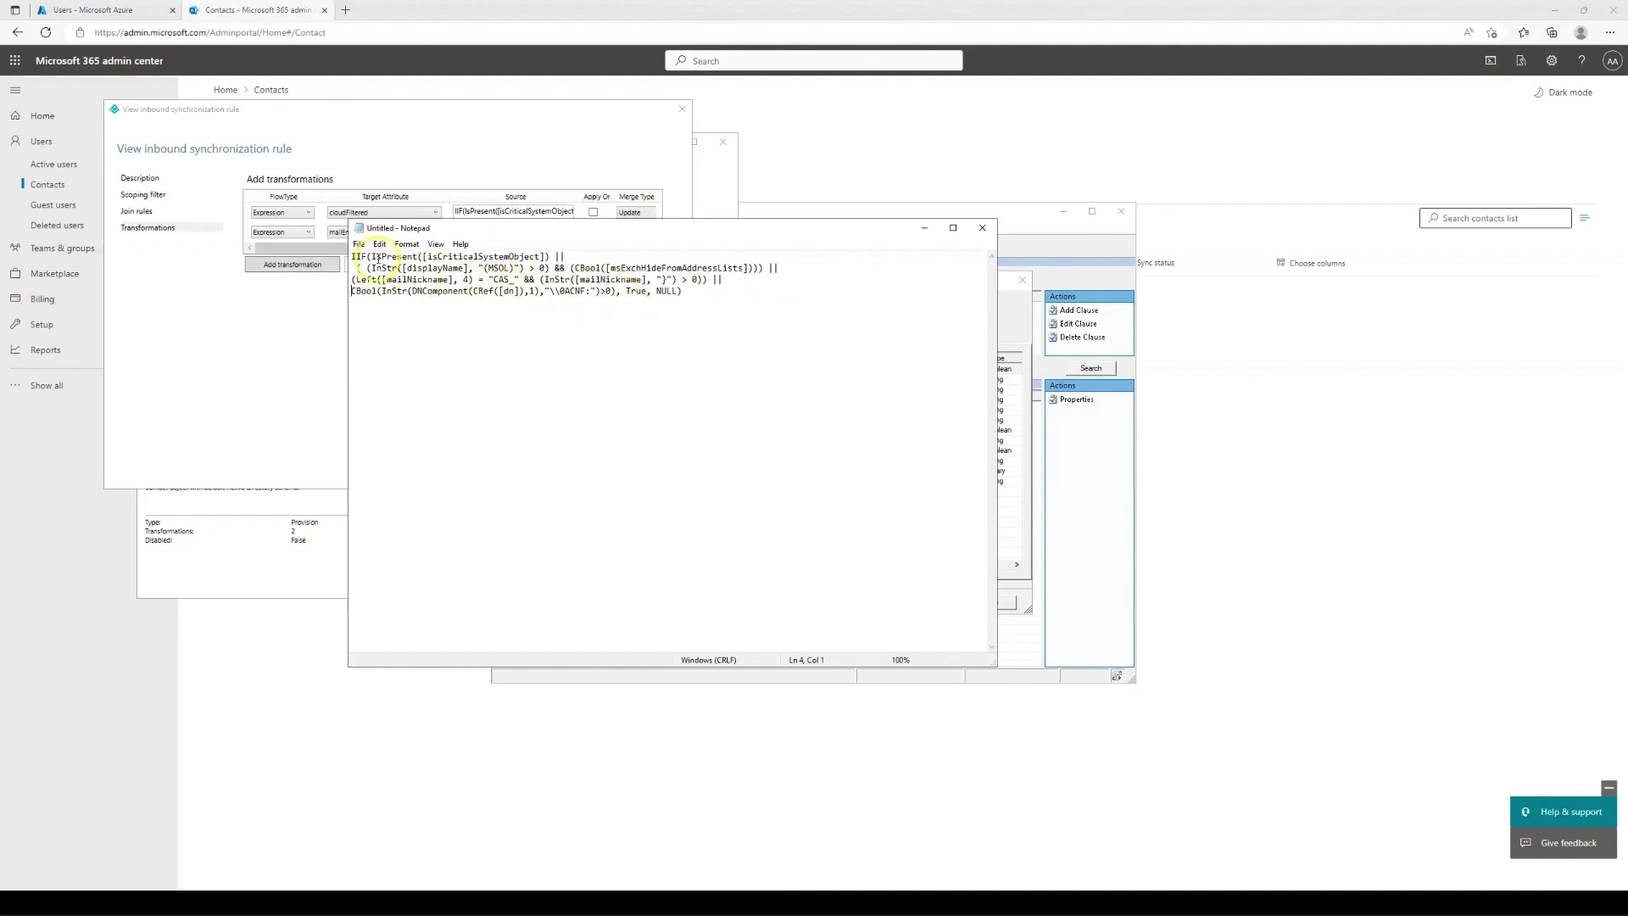
pyautogui.moveTo(427, 256); pyautogui.dragTo(519, 256)
pyautogui.doubleClick(558, 256)
pyautogui.doubleClick(559, 267)
pyautogui.moveTo(484, 268); pyautogui.dragTo(517, 268)
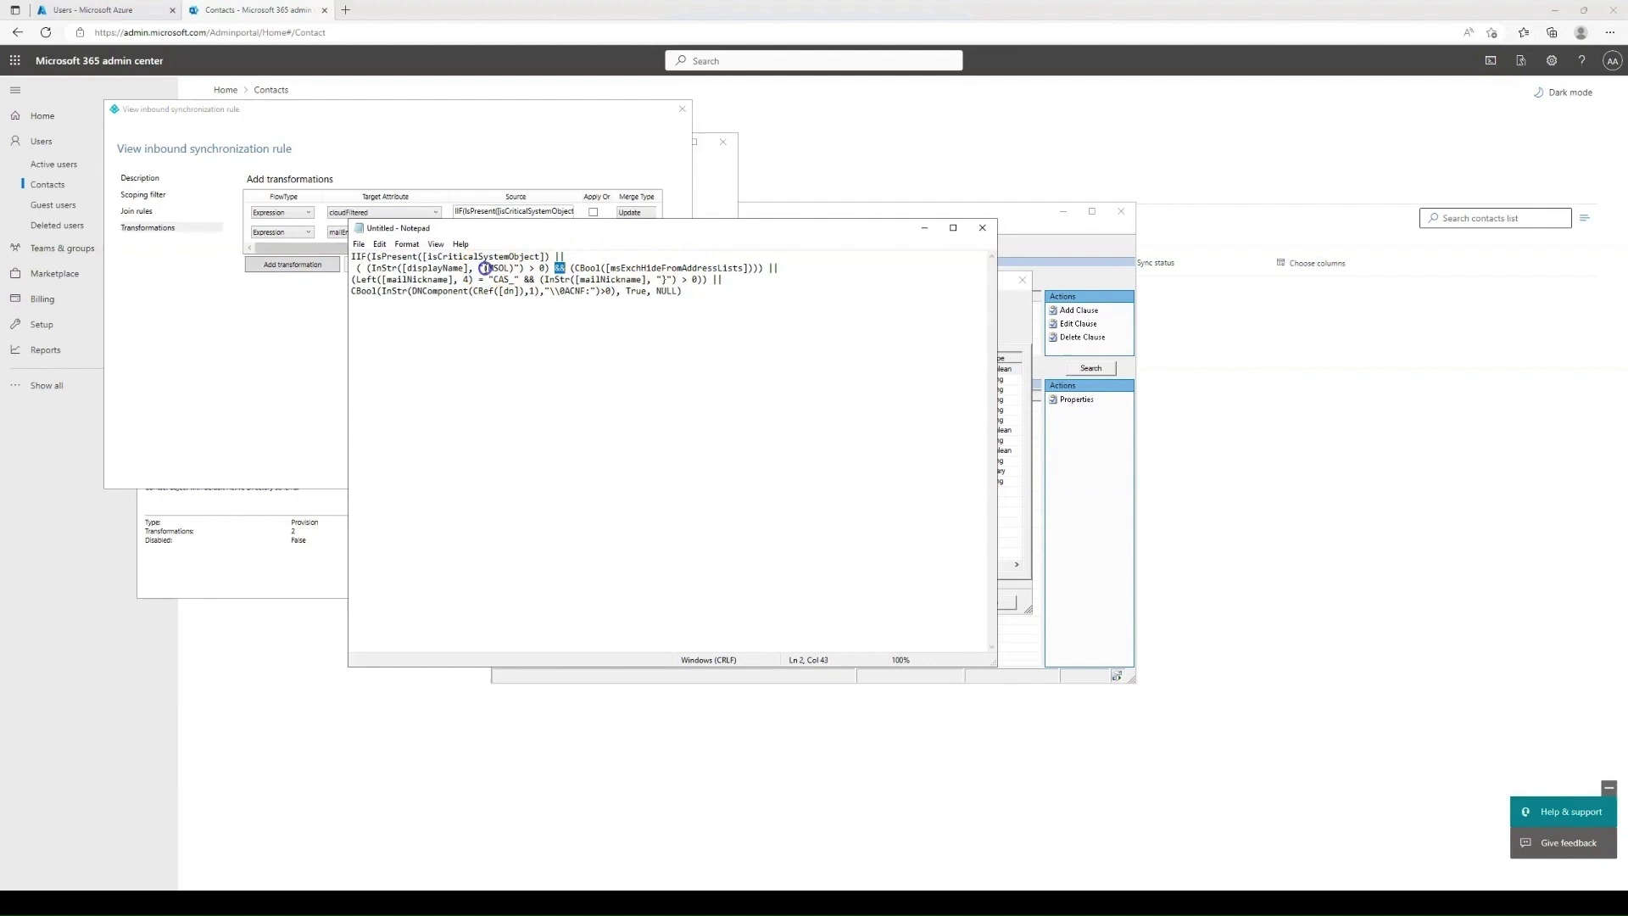
pyautogui.click(636, 268)
pyautogui.click(501, 290)
pyautogui.moveTo(607, 268); pyautogui.dragTo(743, 268)
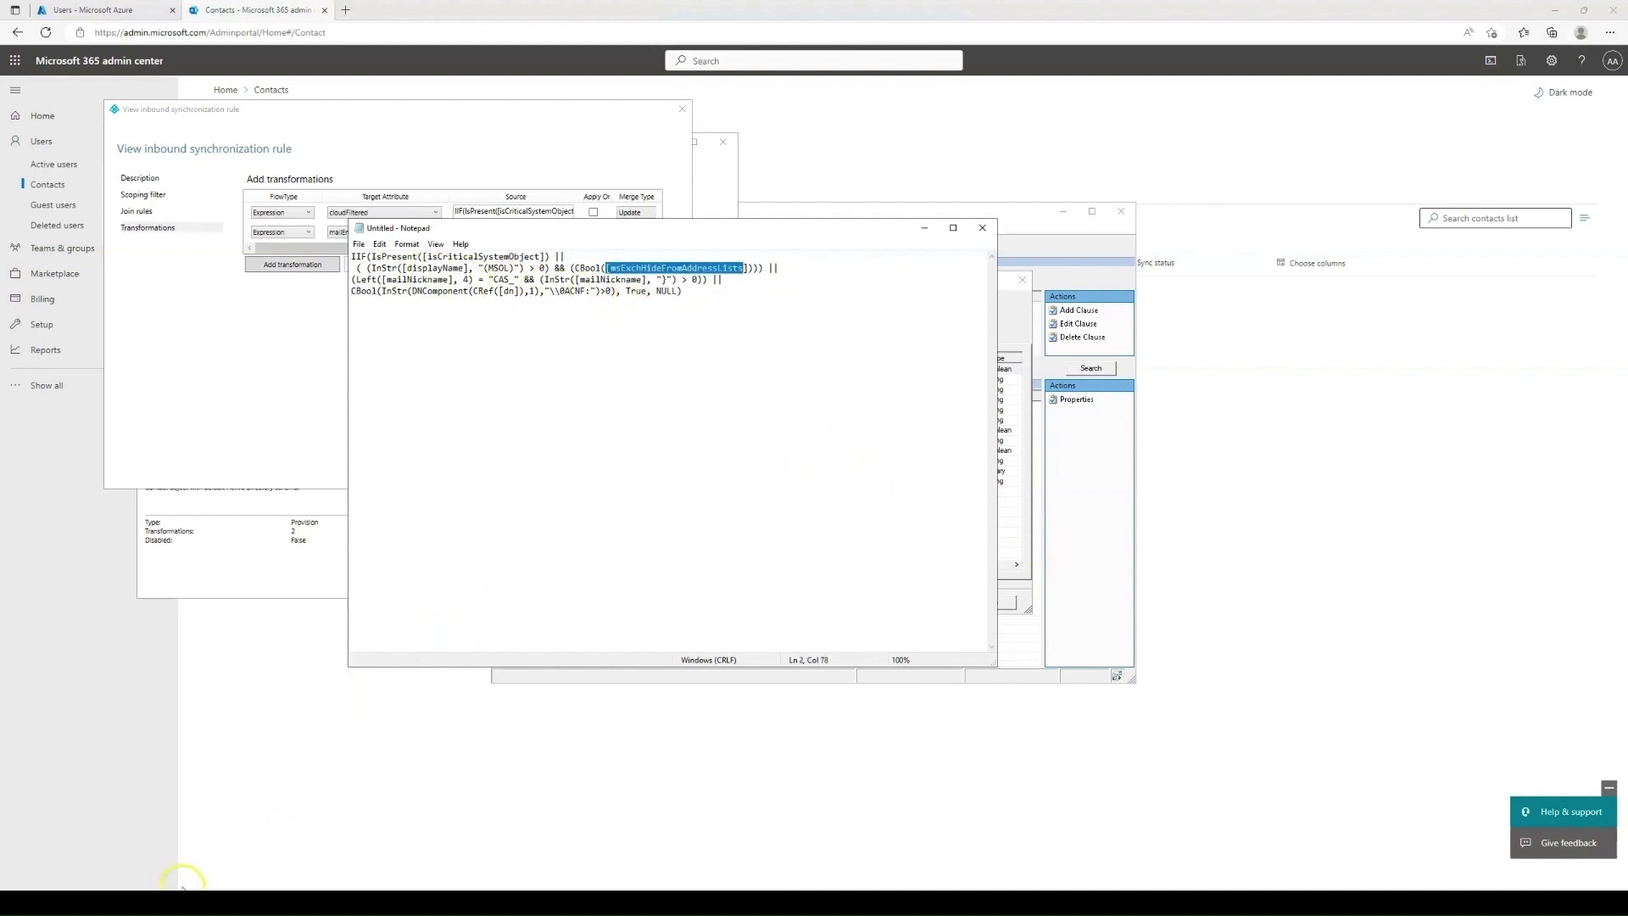
# - In Contact1's Attribute Editor, review the displayName and msExchHideFromAddressLists values
pyautogui.moveTo(185, 884)
pyautogui.click(203, 839)
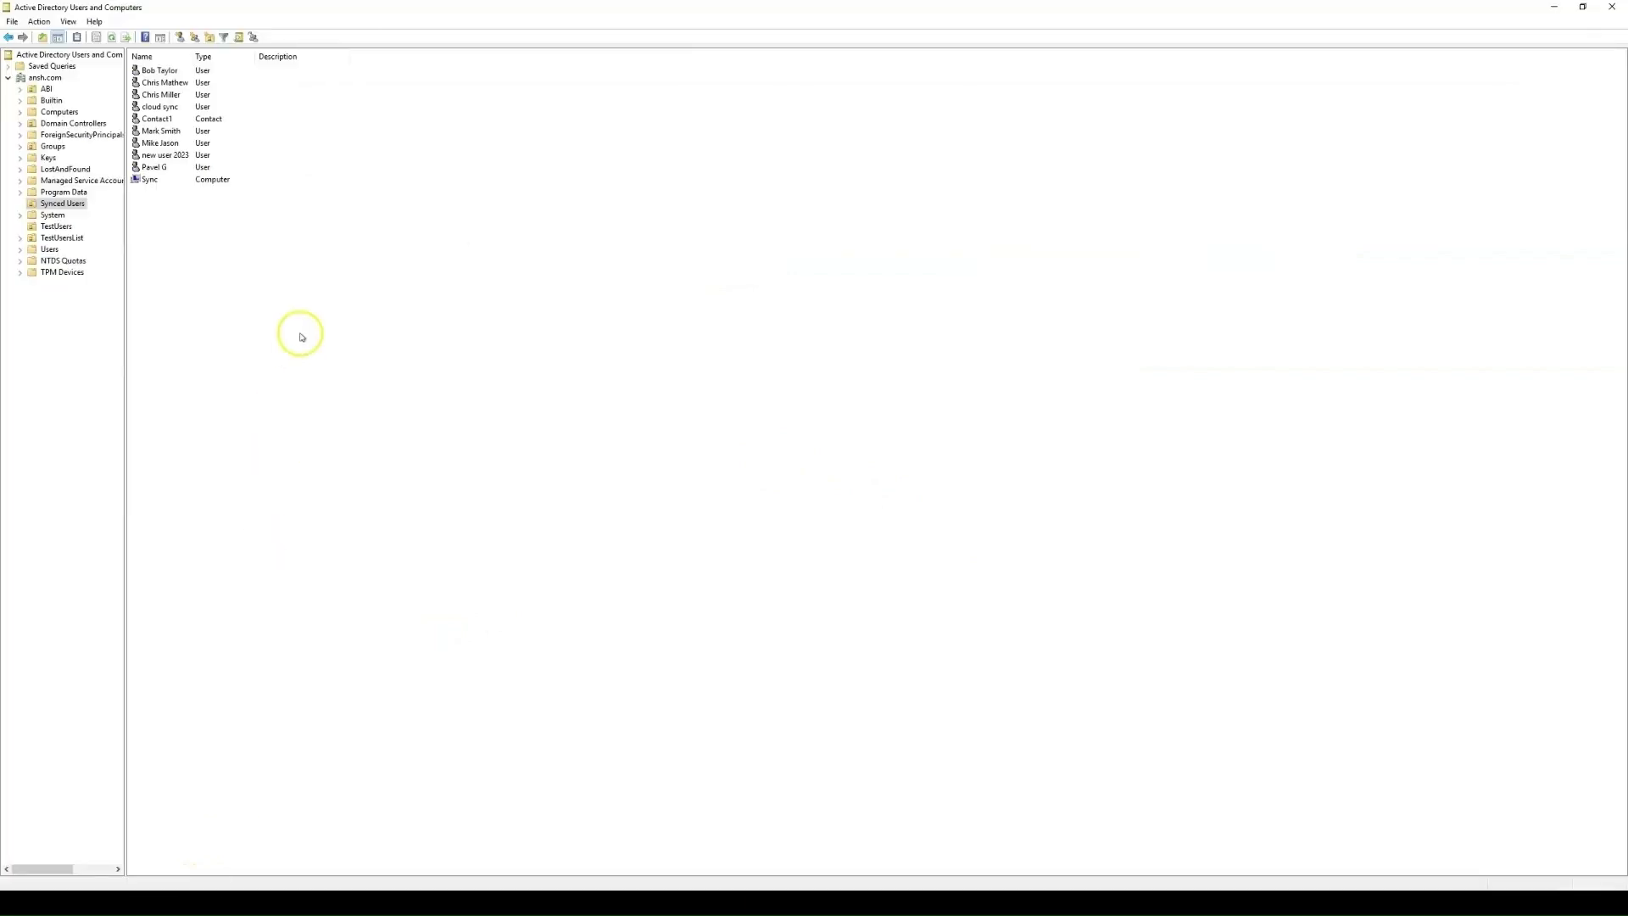
pyautogui.doubleClick(157, 119)
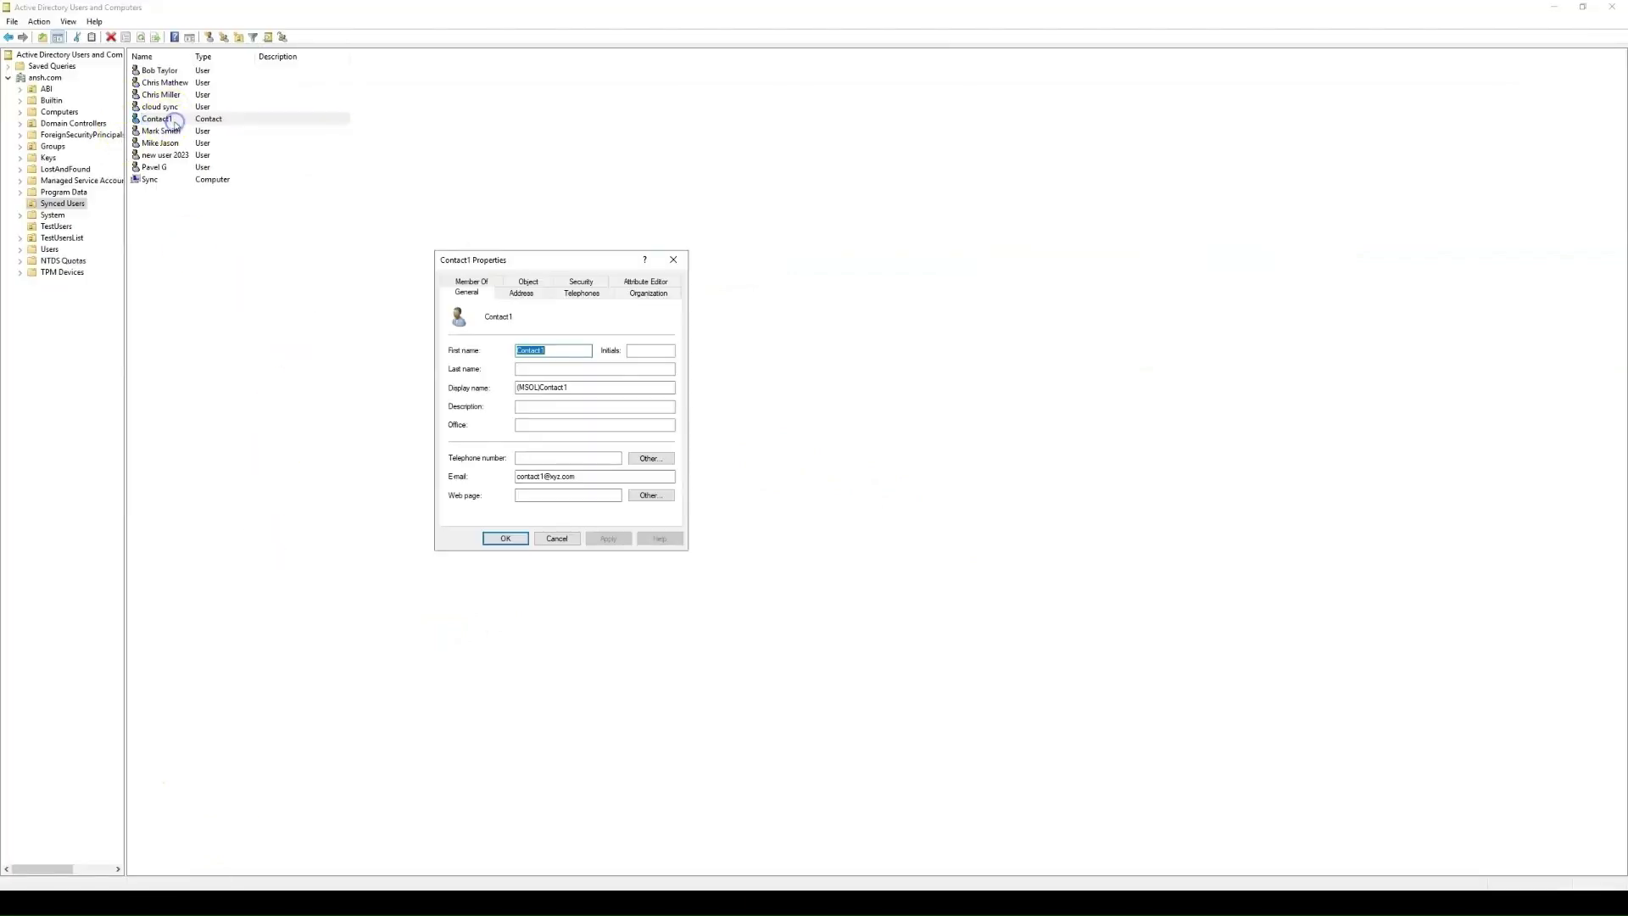
pyautogui.click(646, 282)
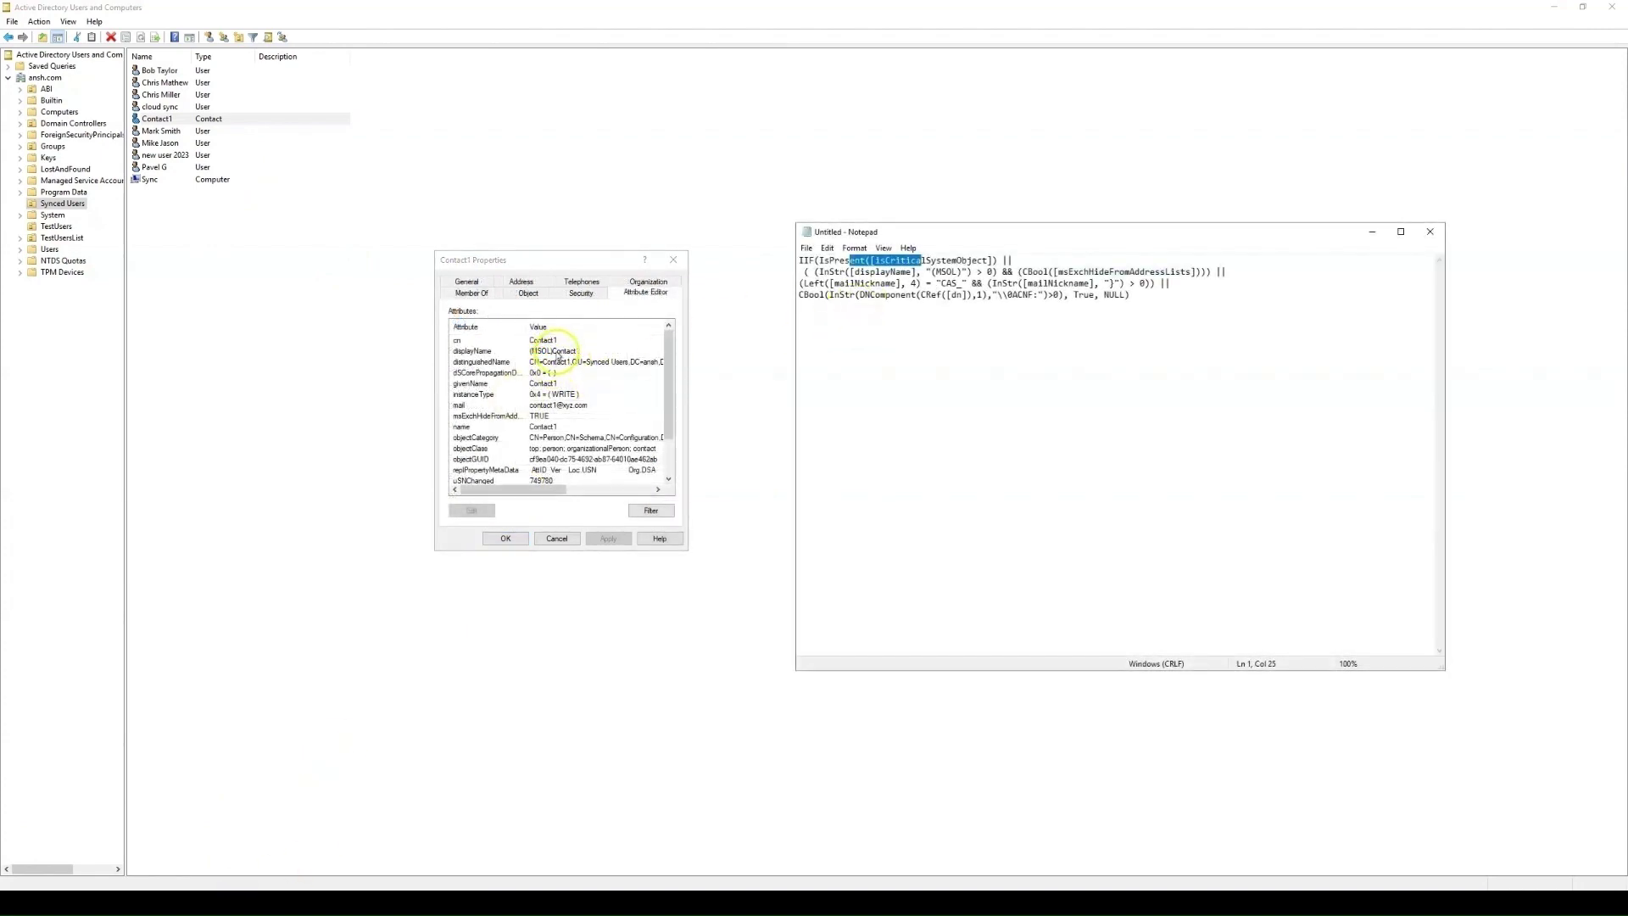
pyautogui.click(552, 352)
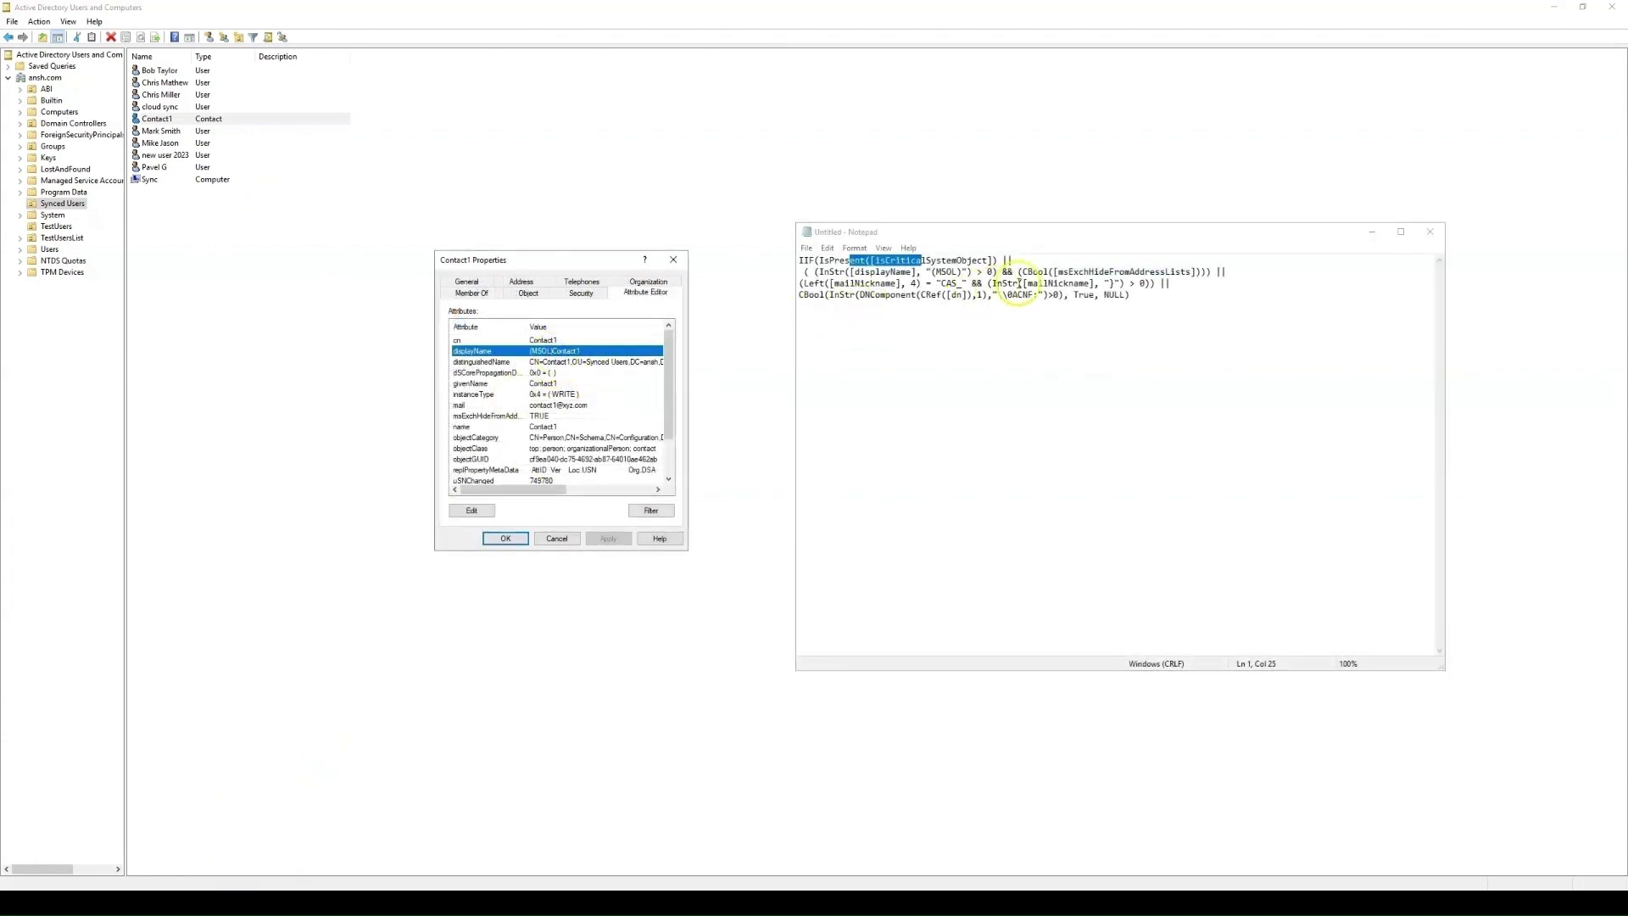
pyautogui.click(513, 416)
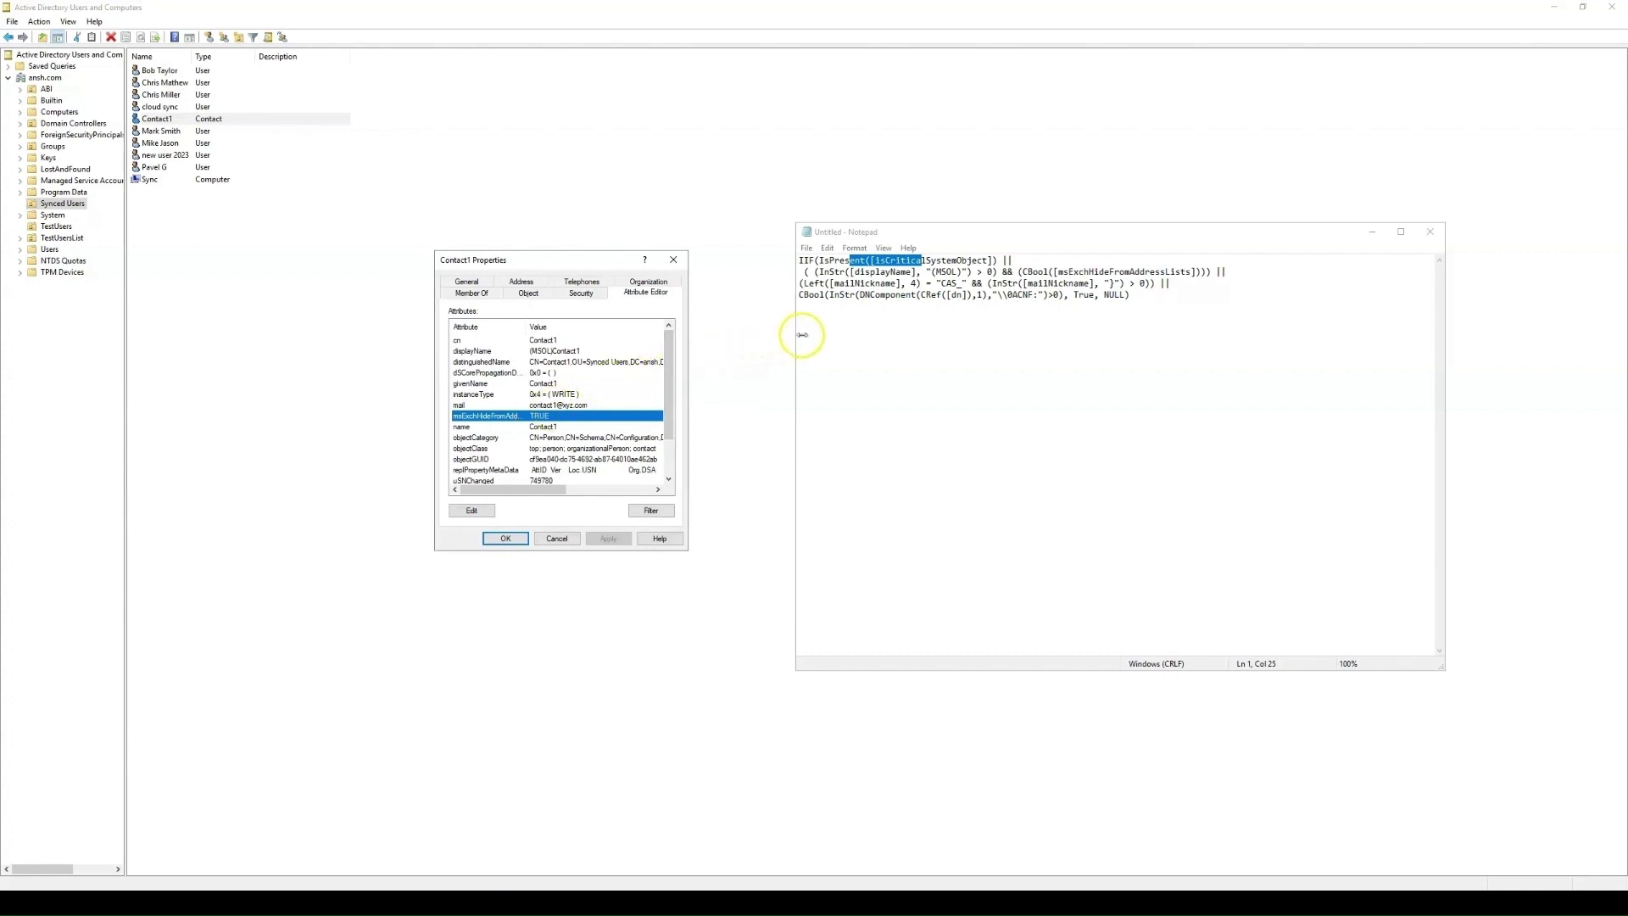
pyautogui.doubleClick(1083, 295)
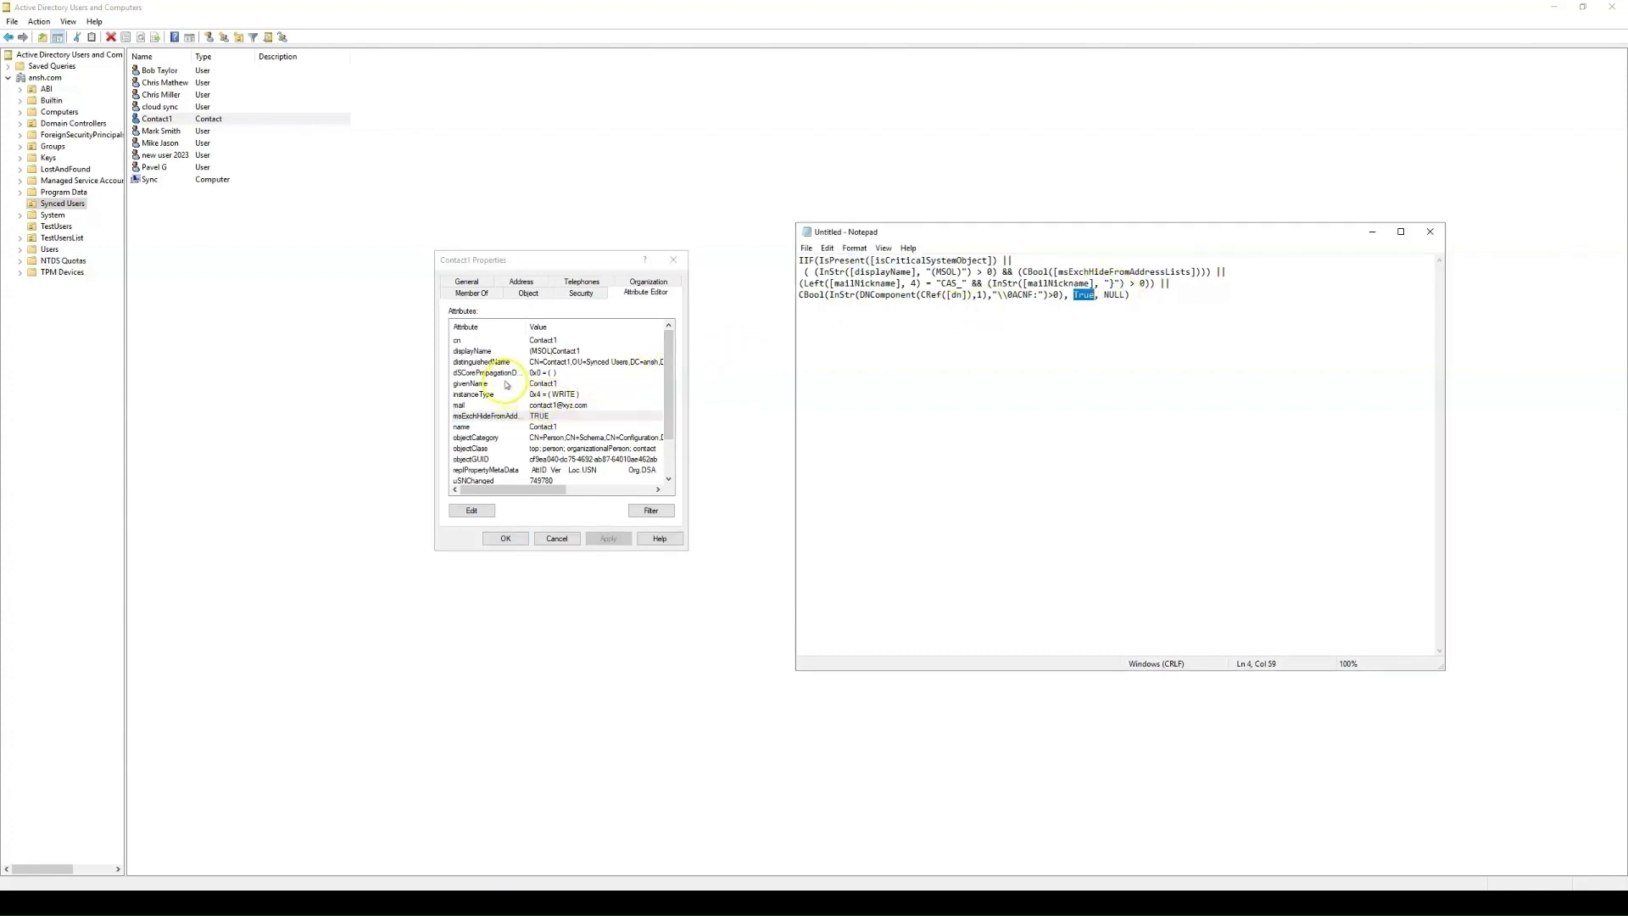
# - Delete the (MSOL) prefix so displayName reads Contact1, and save the properties
pyautogui.doubleClick(522, 352)
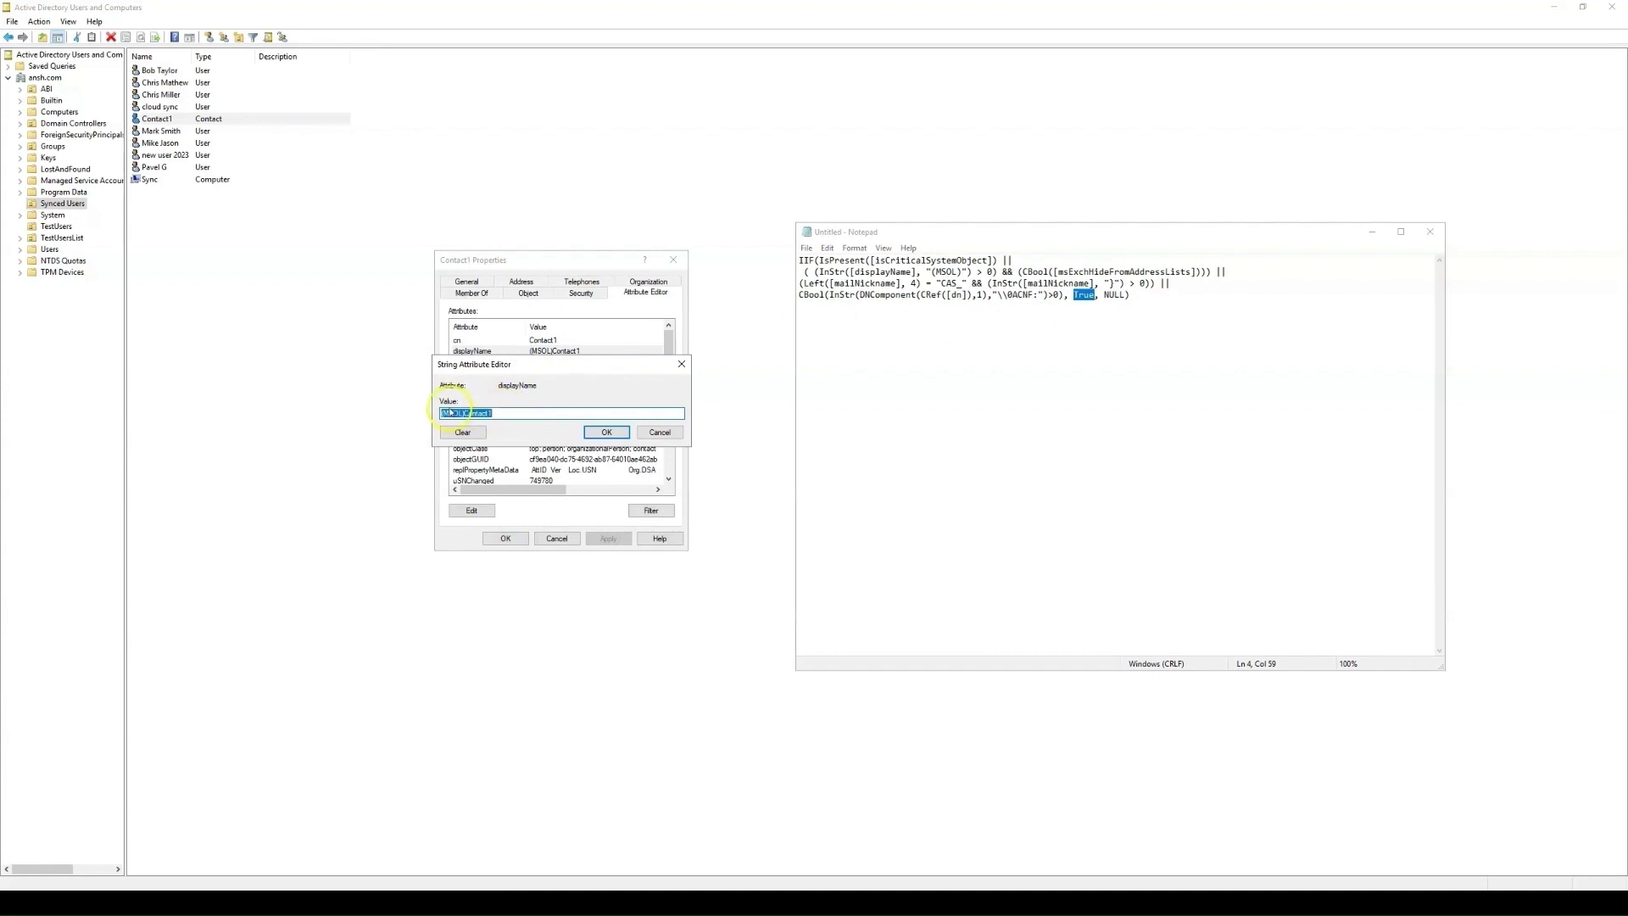
pyautogui.moveTo(462, 413); pyautogui.dragTo(401, 413)
pyautogui.press('Delete')
pyautogui.click(602, 434)
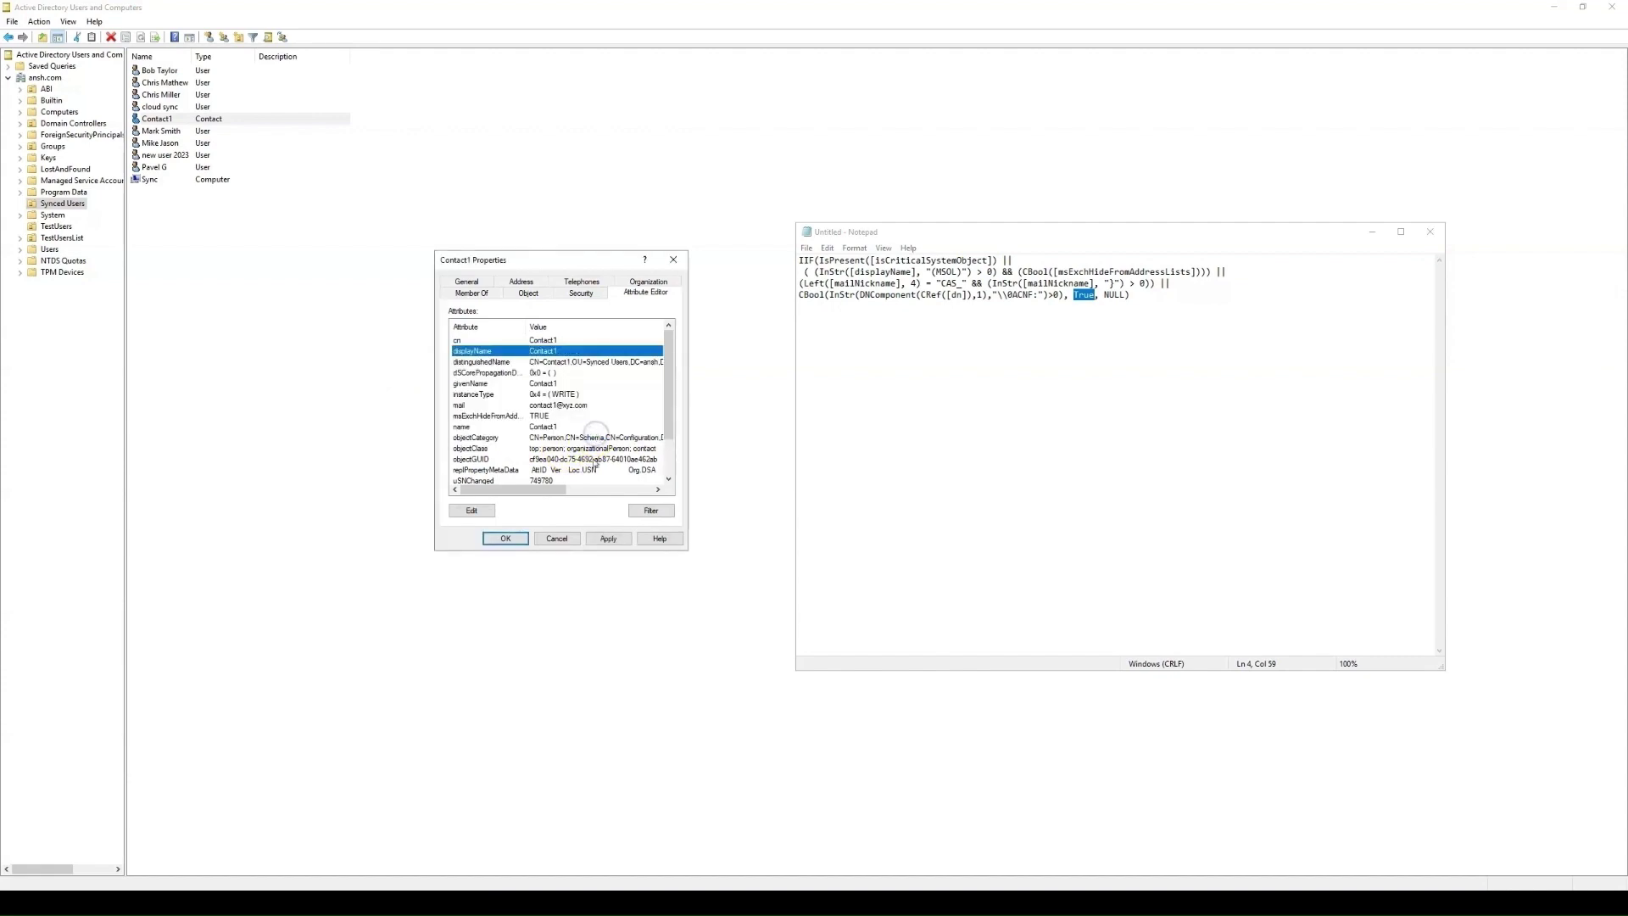
pyautogui.click(610, 538)
pyautogui.click(505, 538)
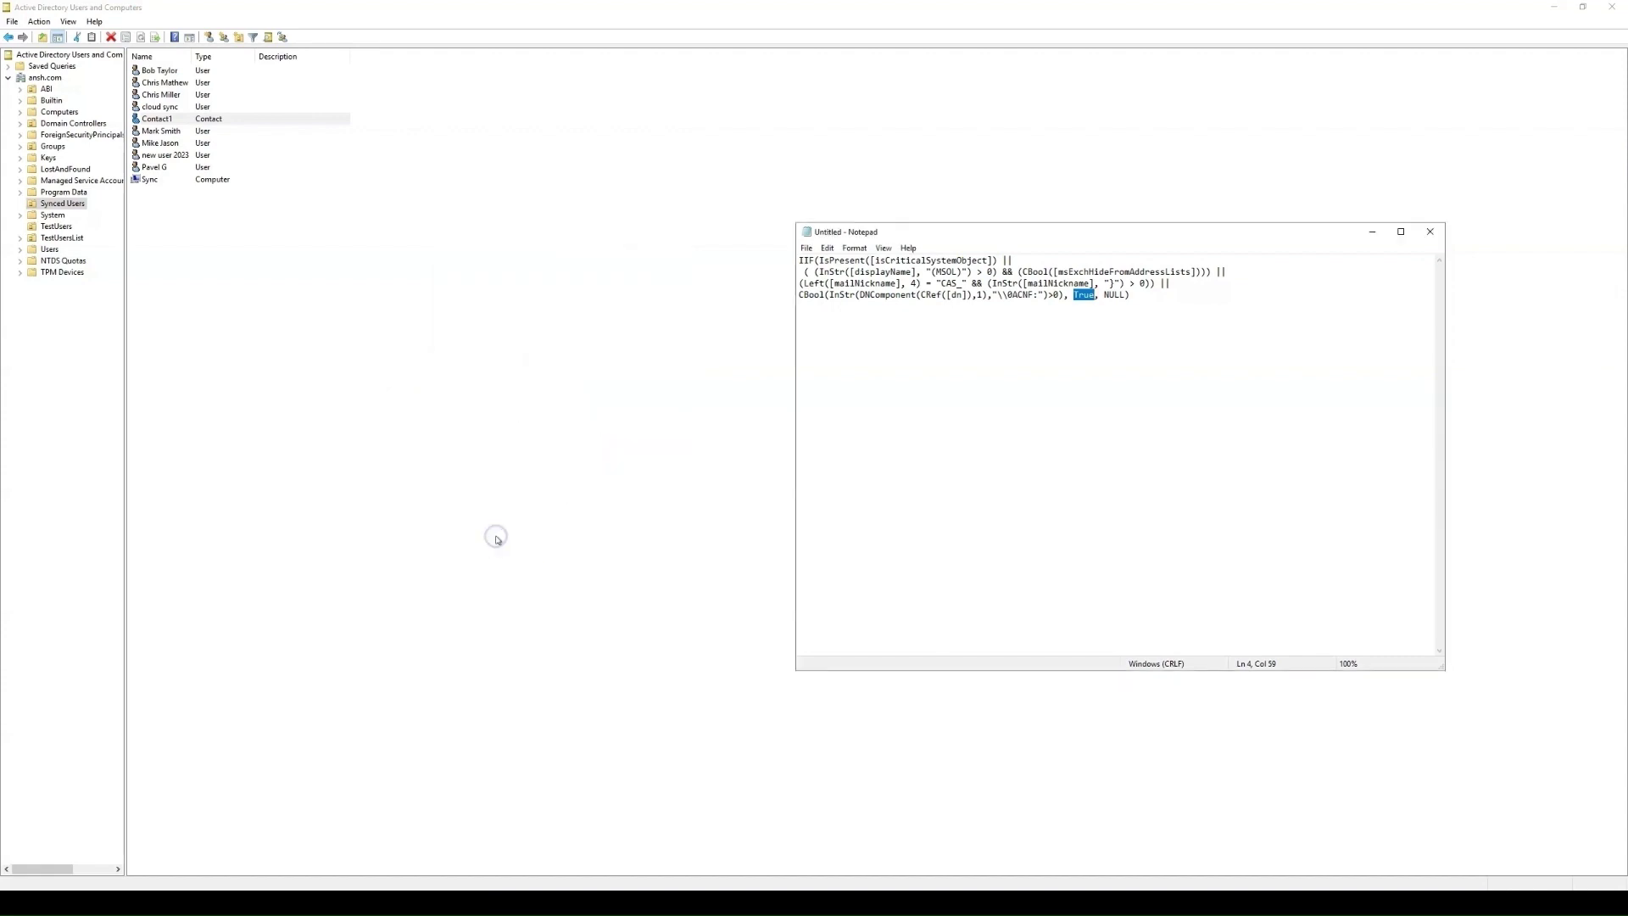
# - Rerun Start-ADSyncSyncCycle -PolicyType Delta from the PowerShell command history
pyautogui.click(183, 839)
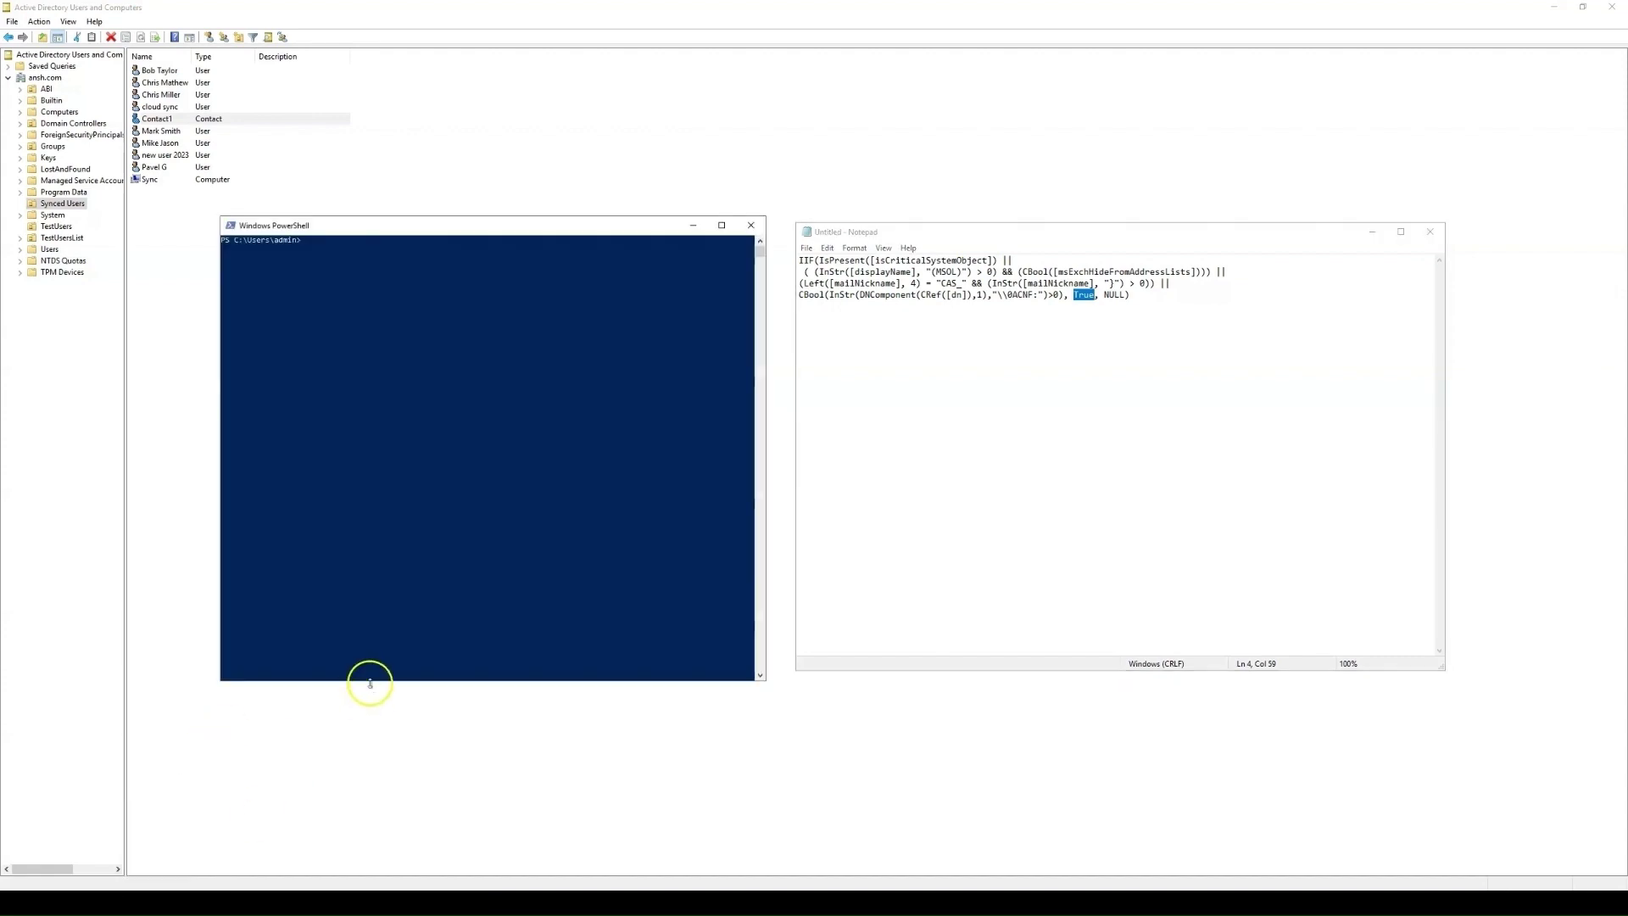
pyautogui.write('cls')
pyautogui.press('Up')
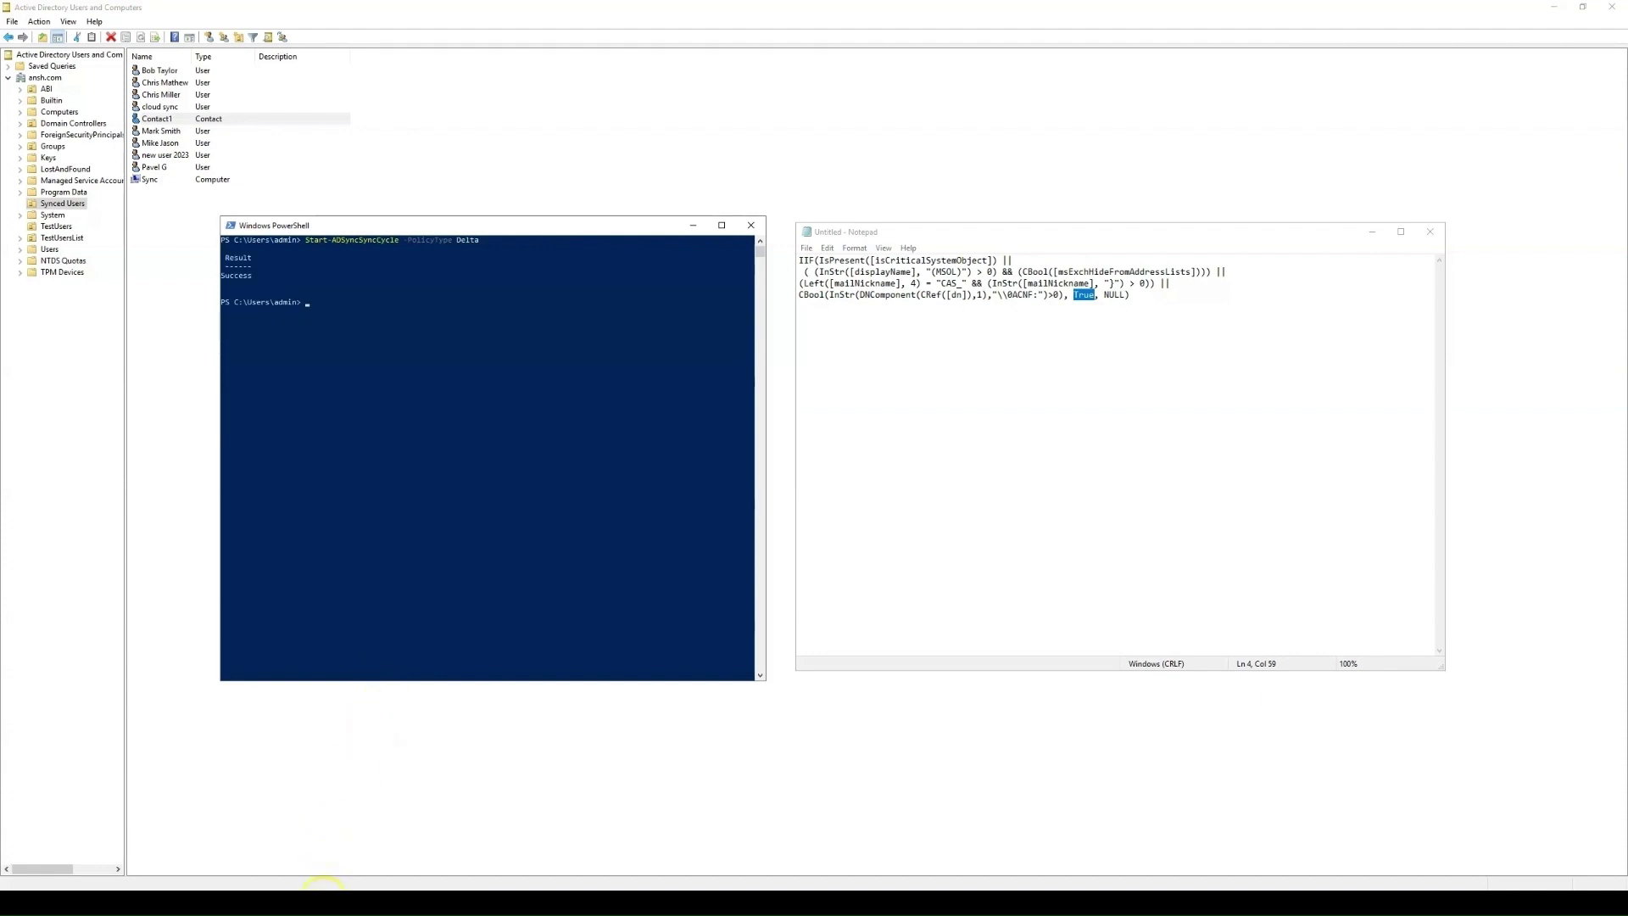
# - Close the old metaverse record and review the latest export run details
pyautogui.click(325, 882)
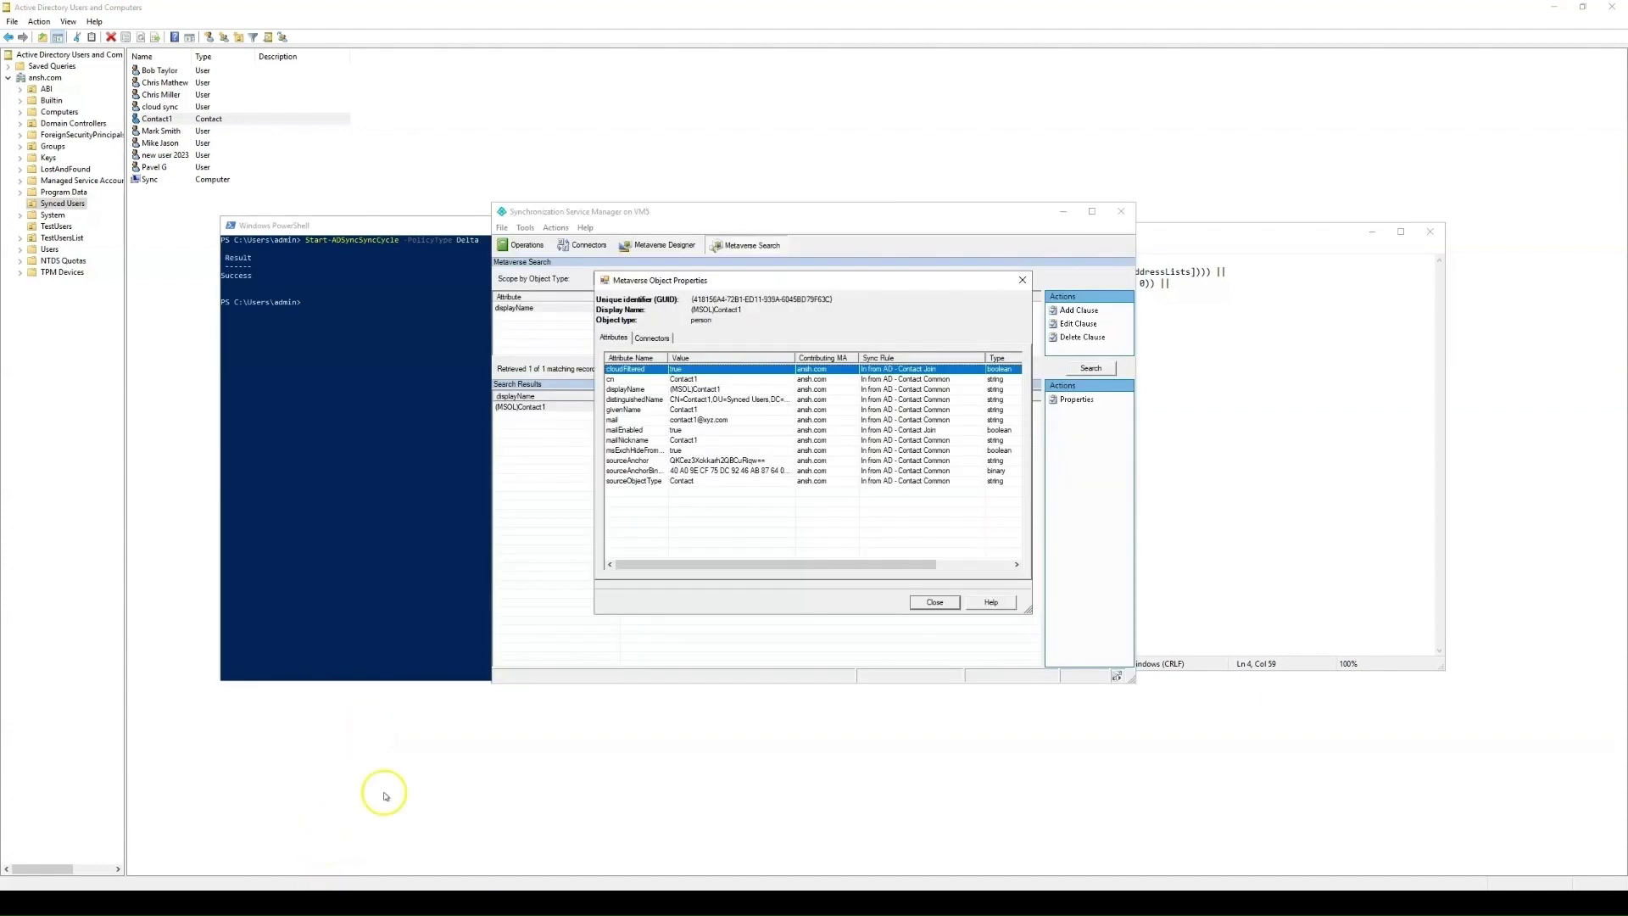
pyautogui.click(934, 602)
pyautogui.click(534, 248)
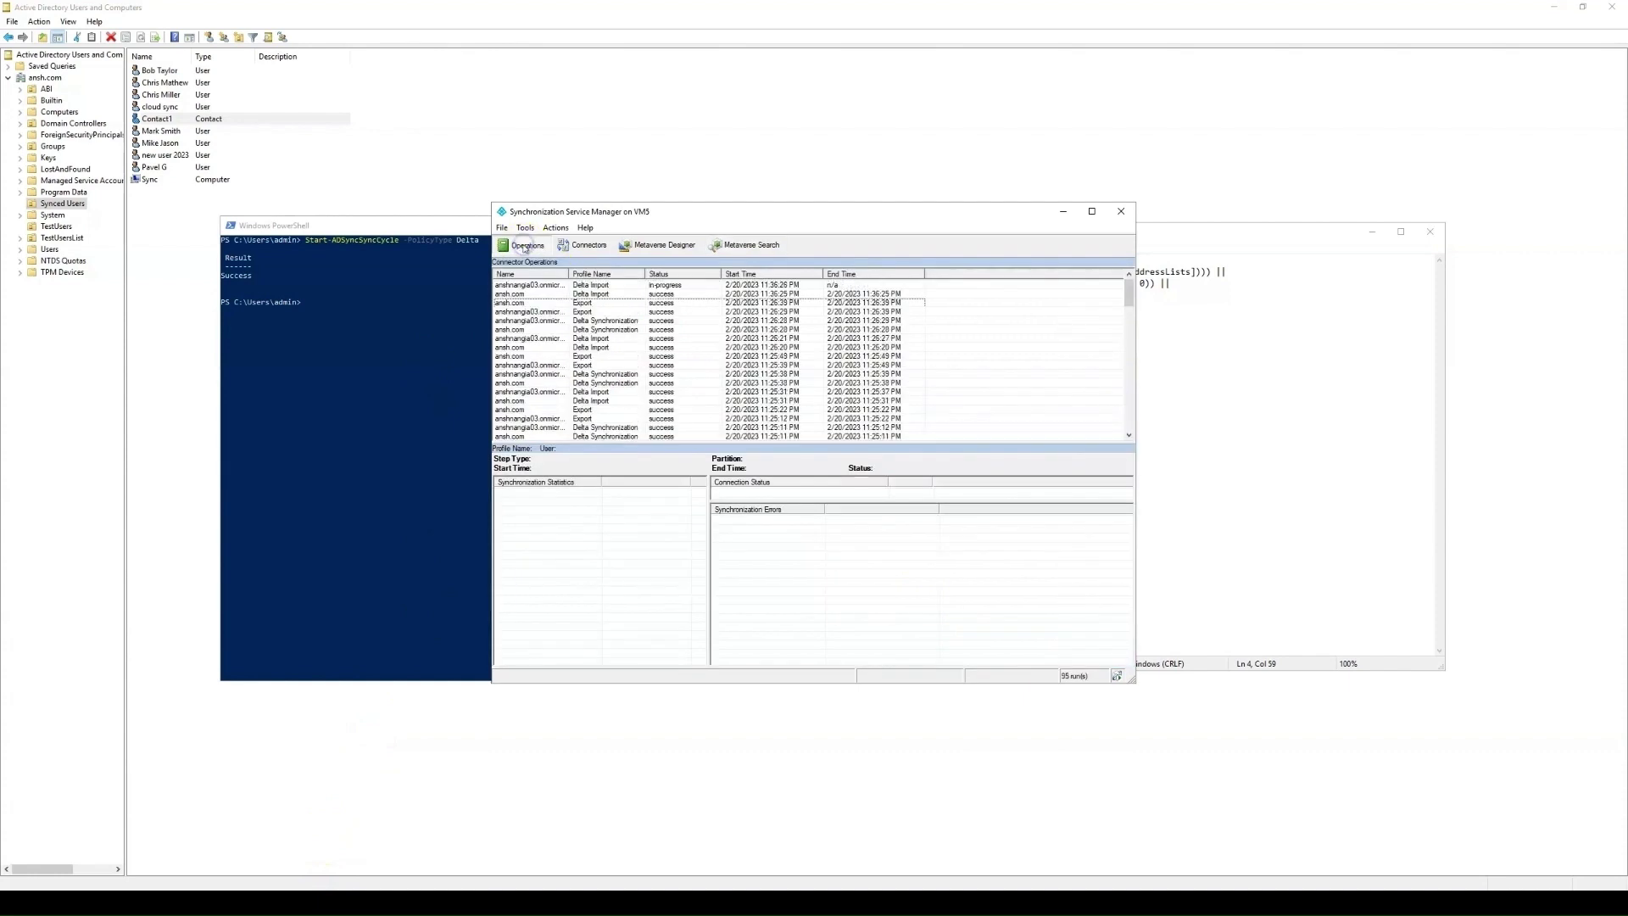
pyautogui.click(604, 297)
# - Rerun the 'contact' metaverse search and confirm Contact1 is joined to both connectors
pyautogui.click(751, 246)
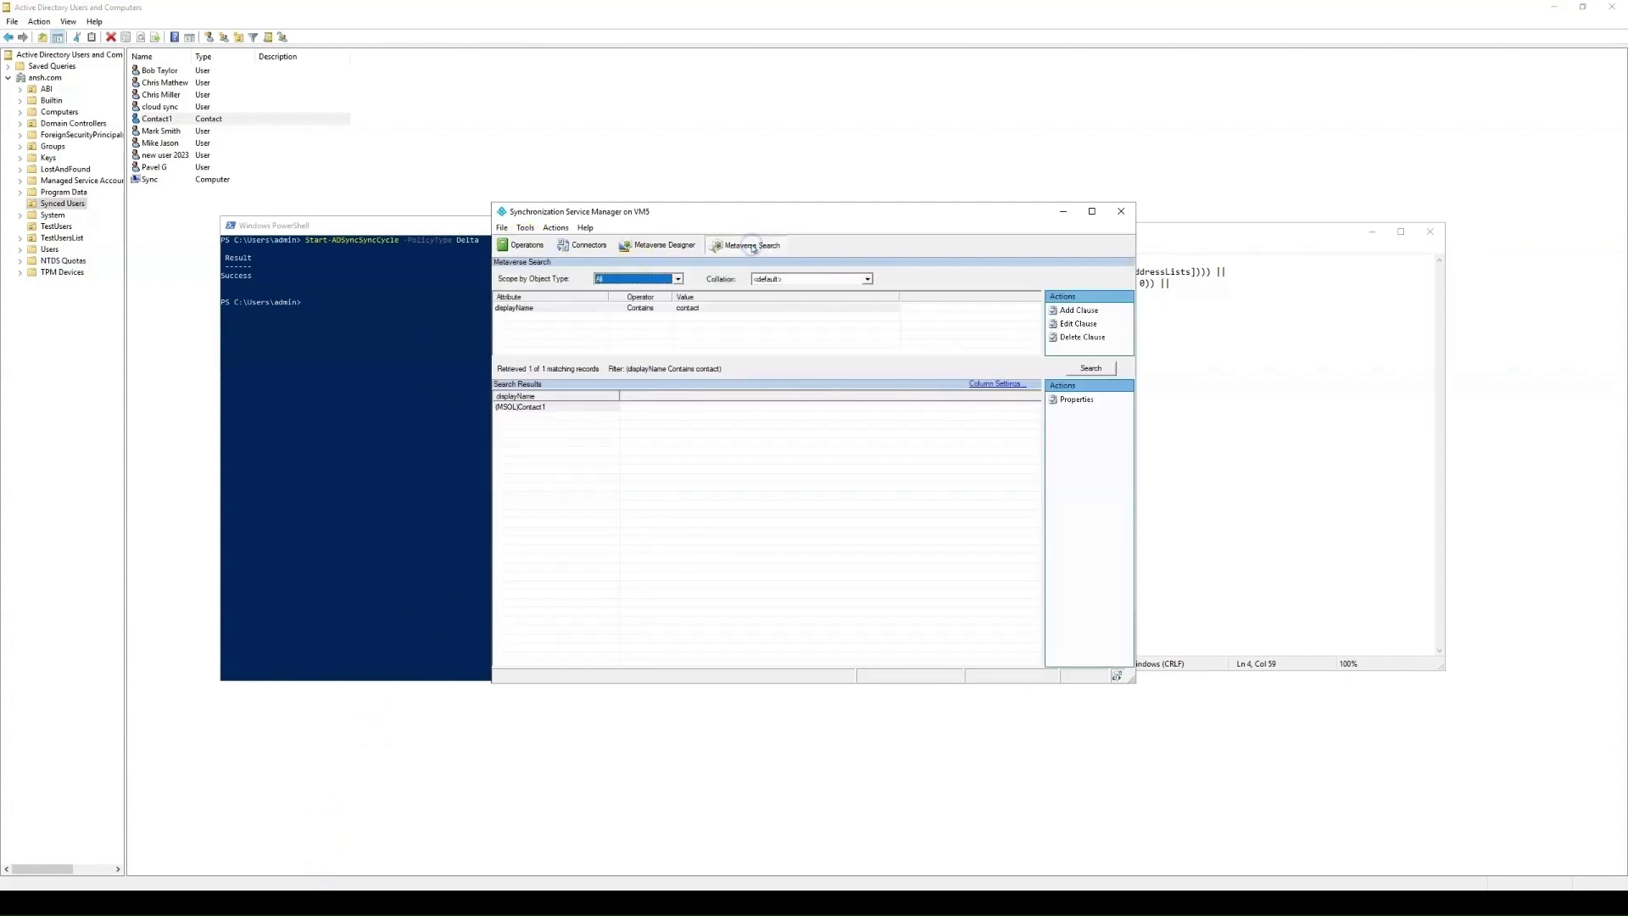
pyautogui.click(1089, 367)
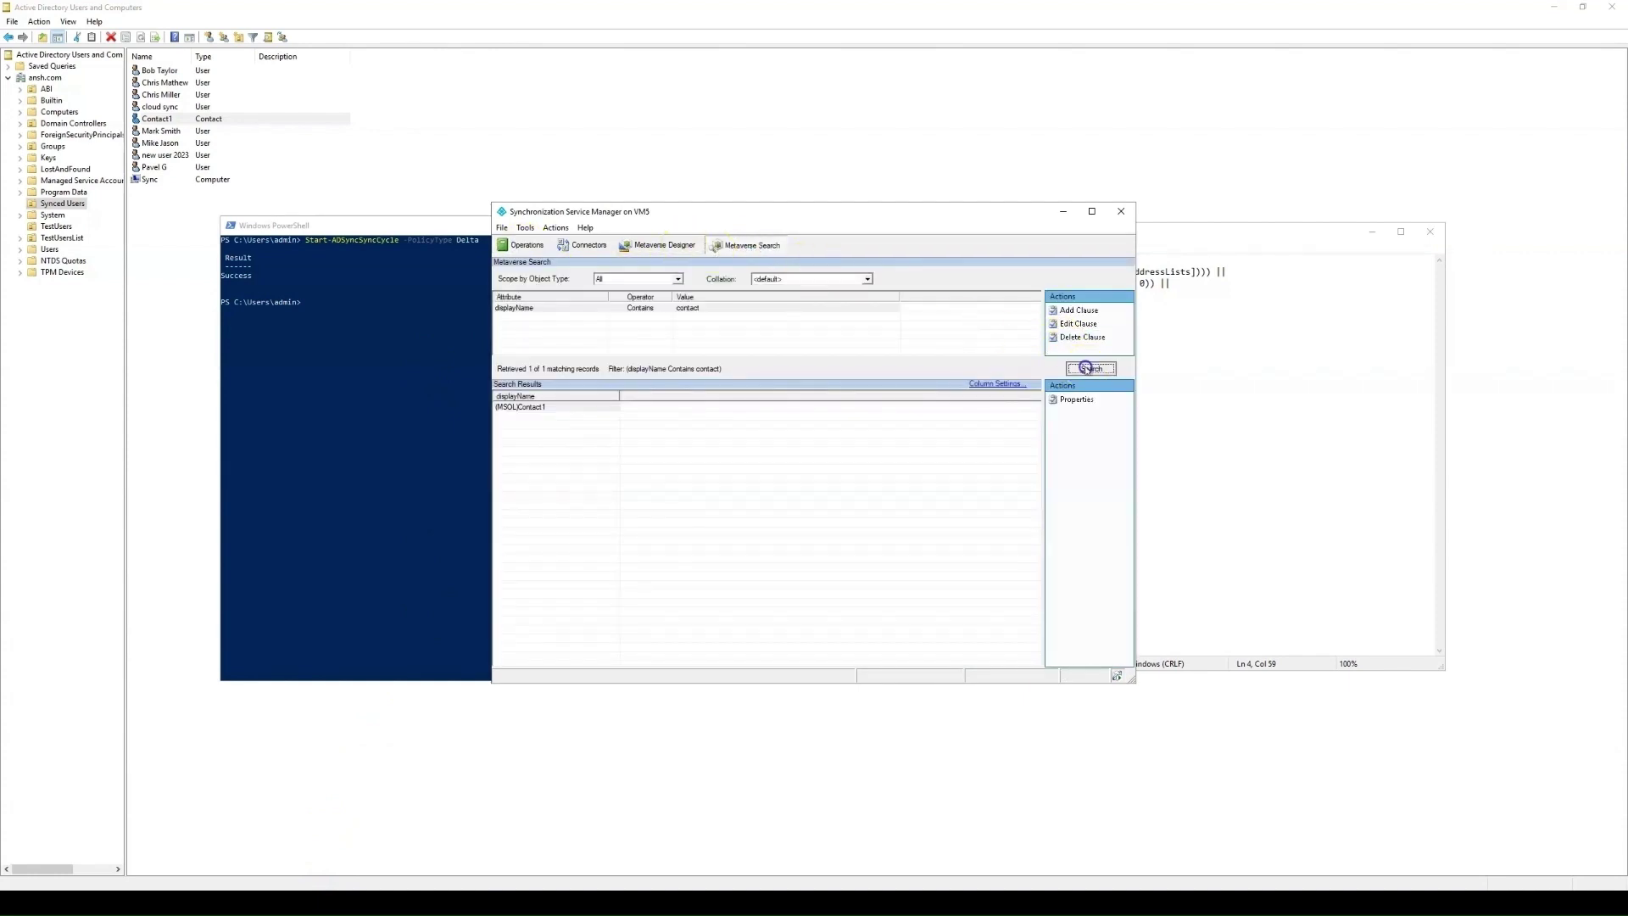
pyautogui.doubleClick(513, 407)
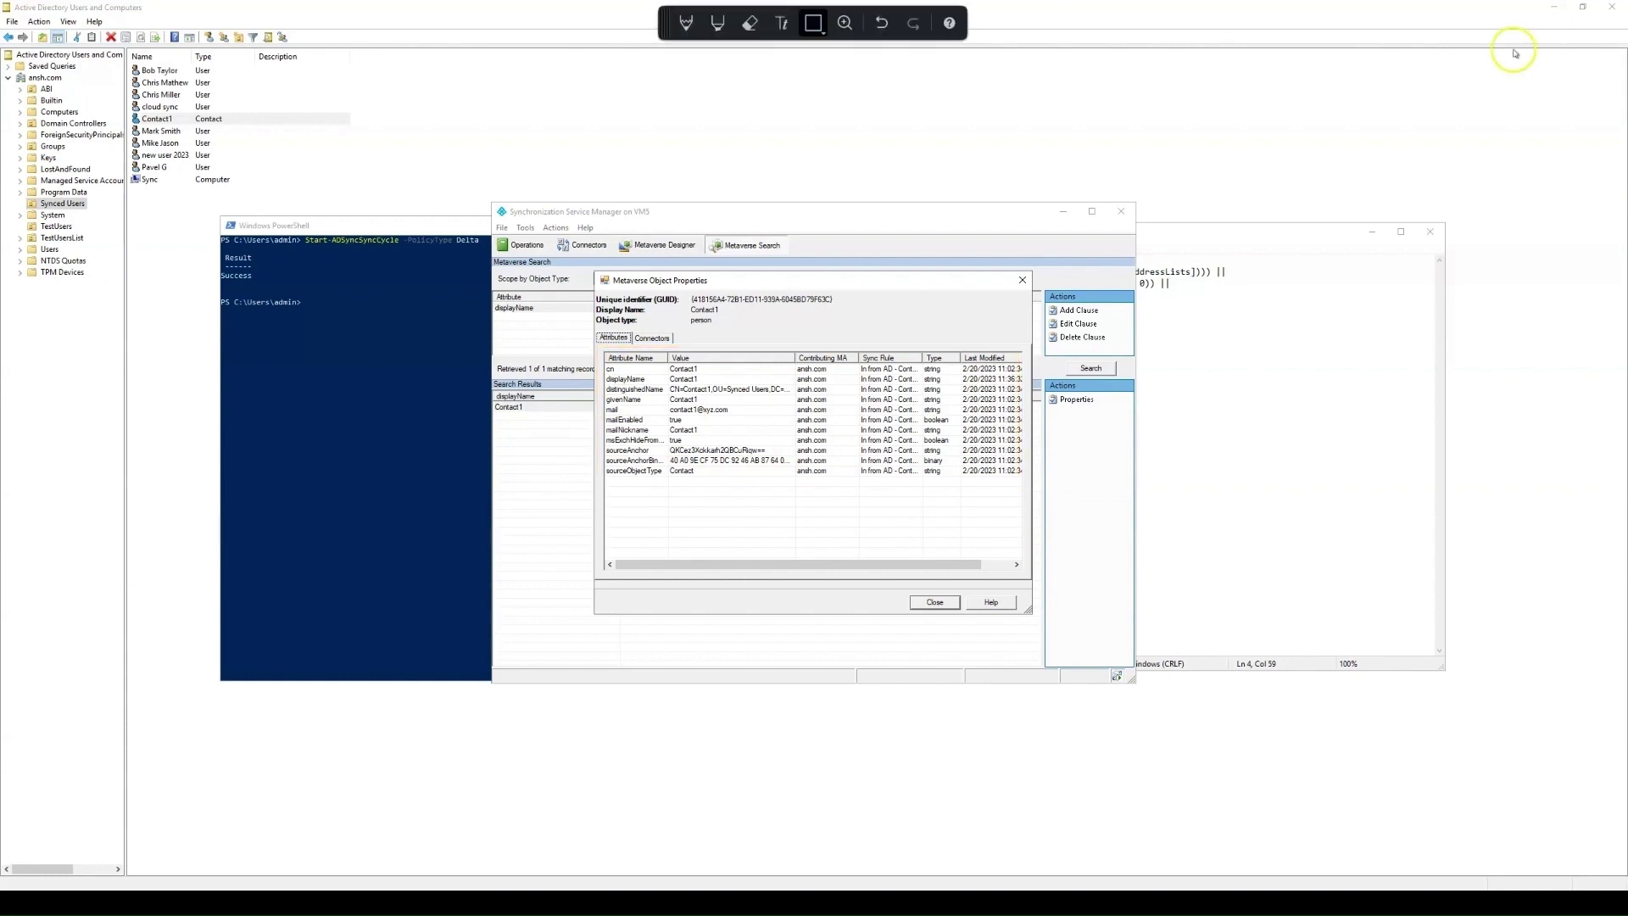
pyautogui.click(645, 339)
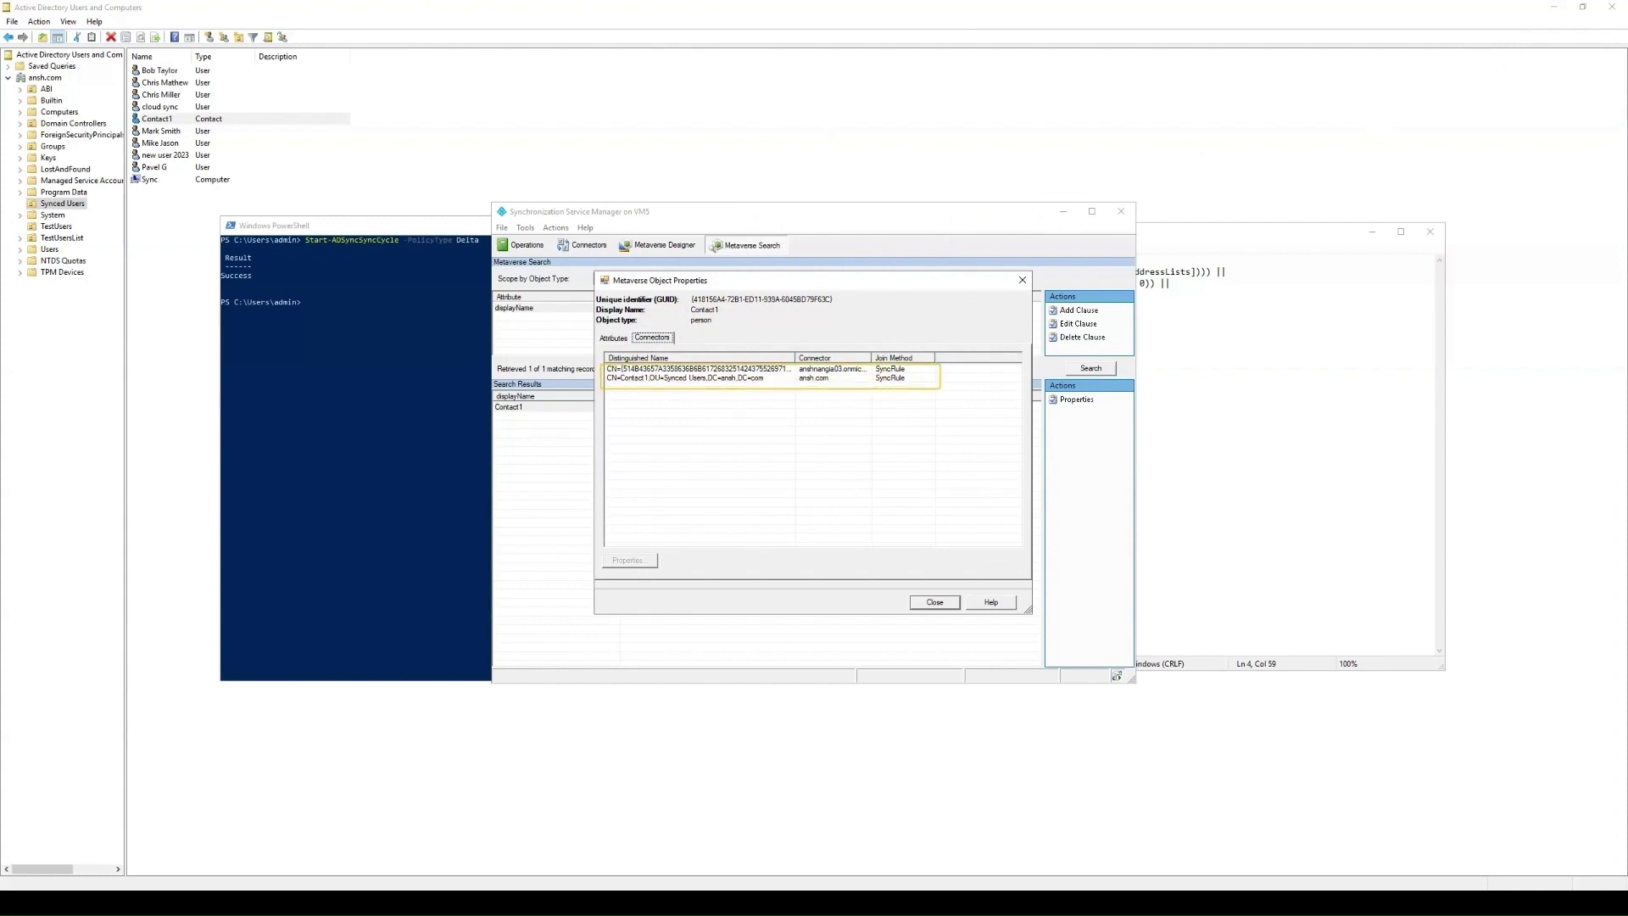
pyautogui.click(934, 602)
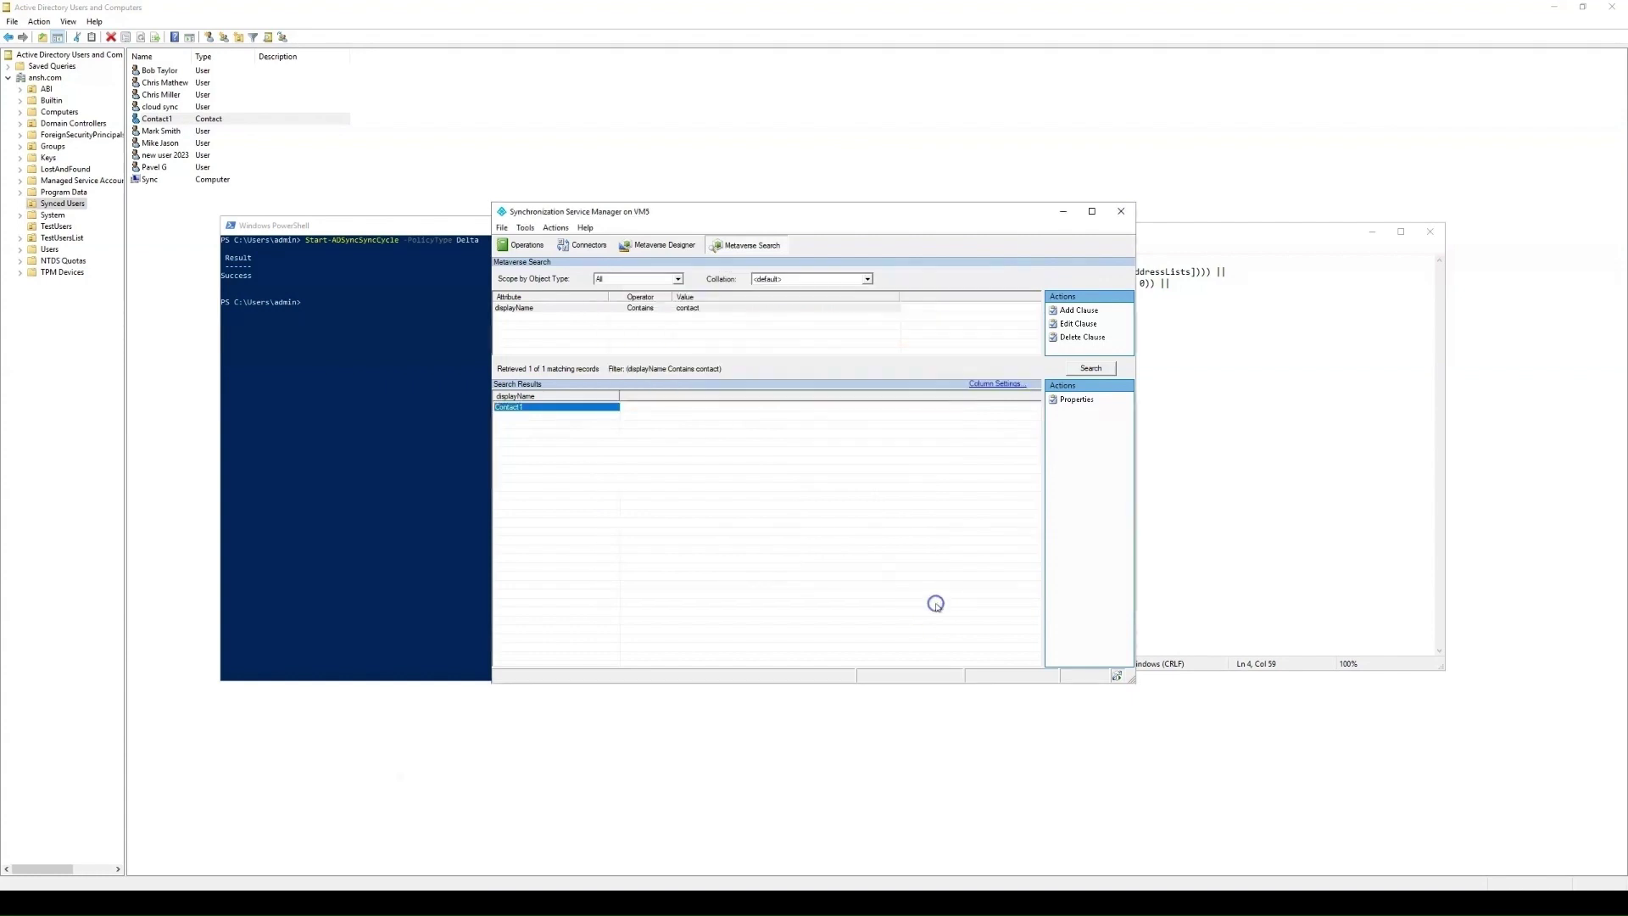
pyautogui.click(524, 245)
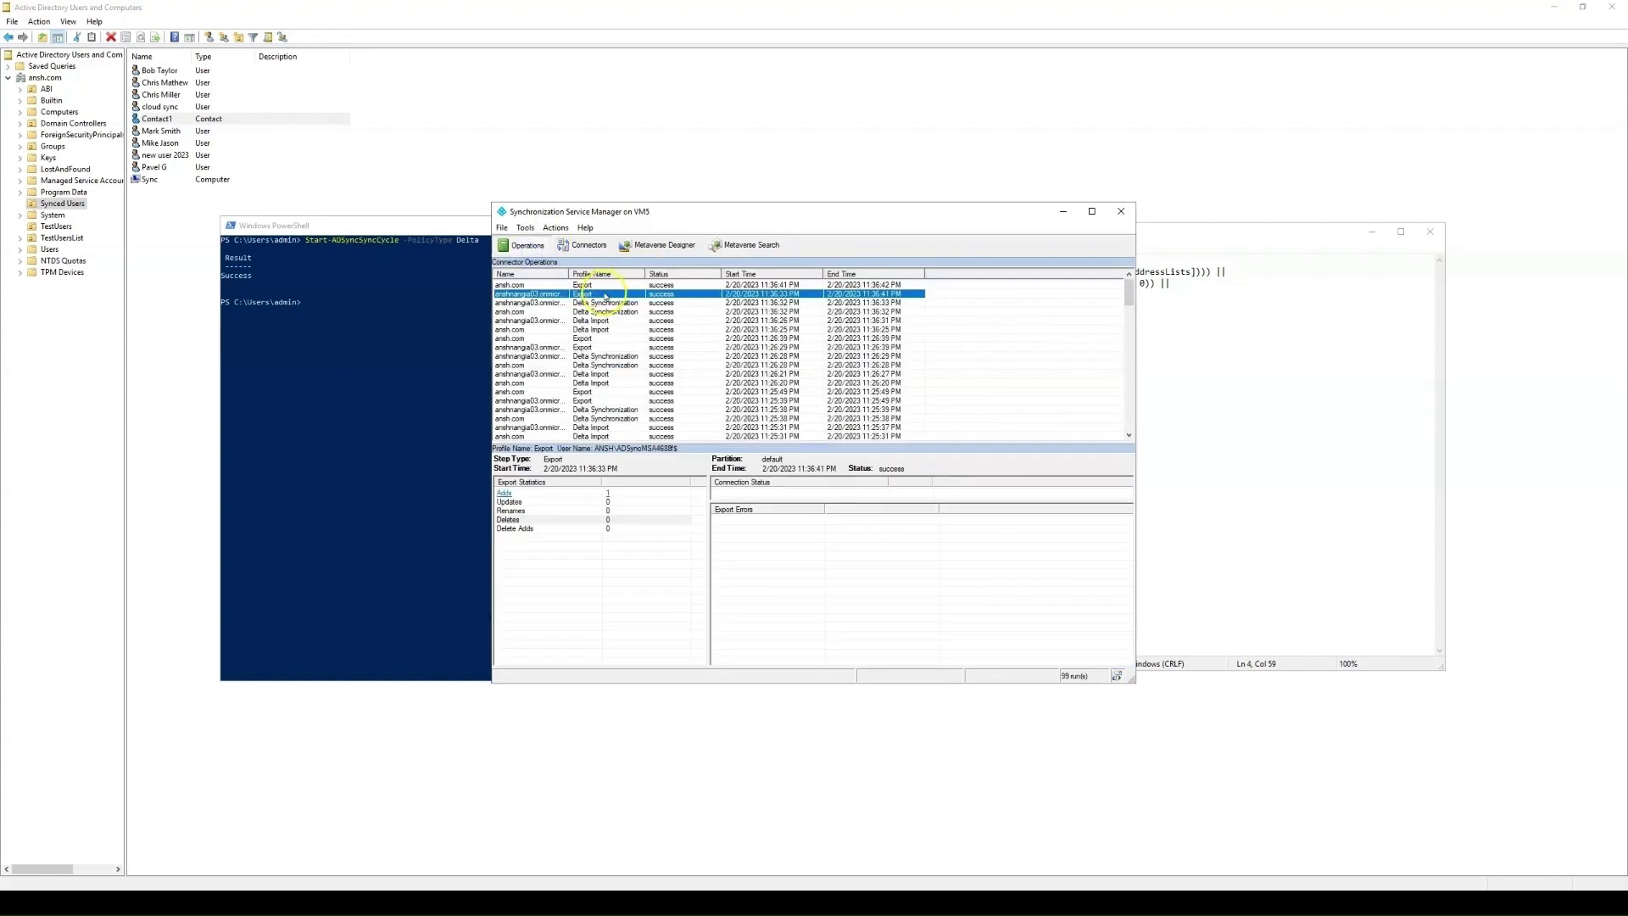
pyautogui.click(609, 495)
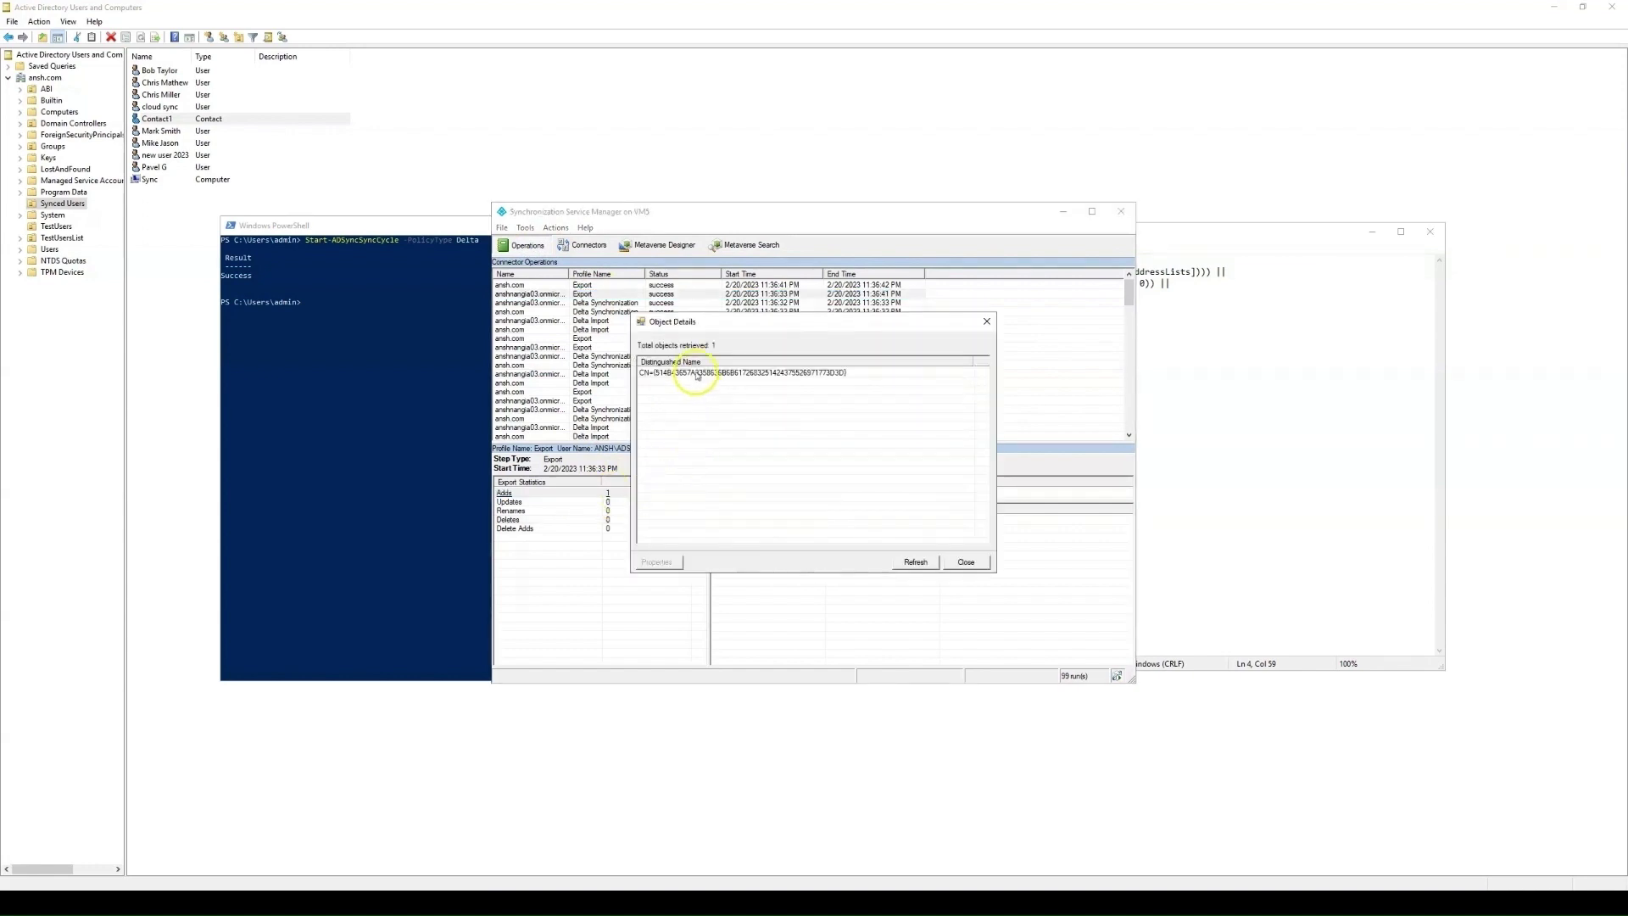
pyautogui.click(695, 373)
pyautogui.doubleClick(696, 373)
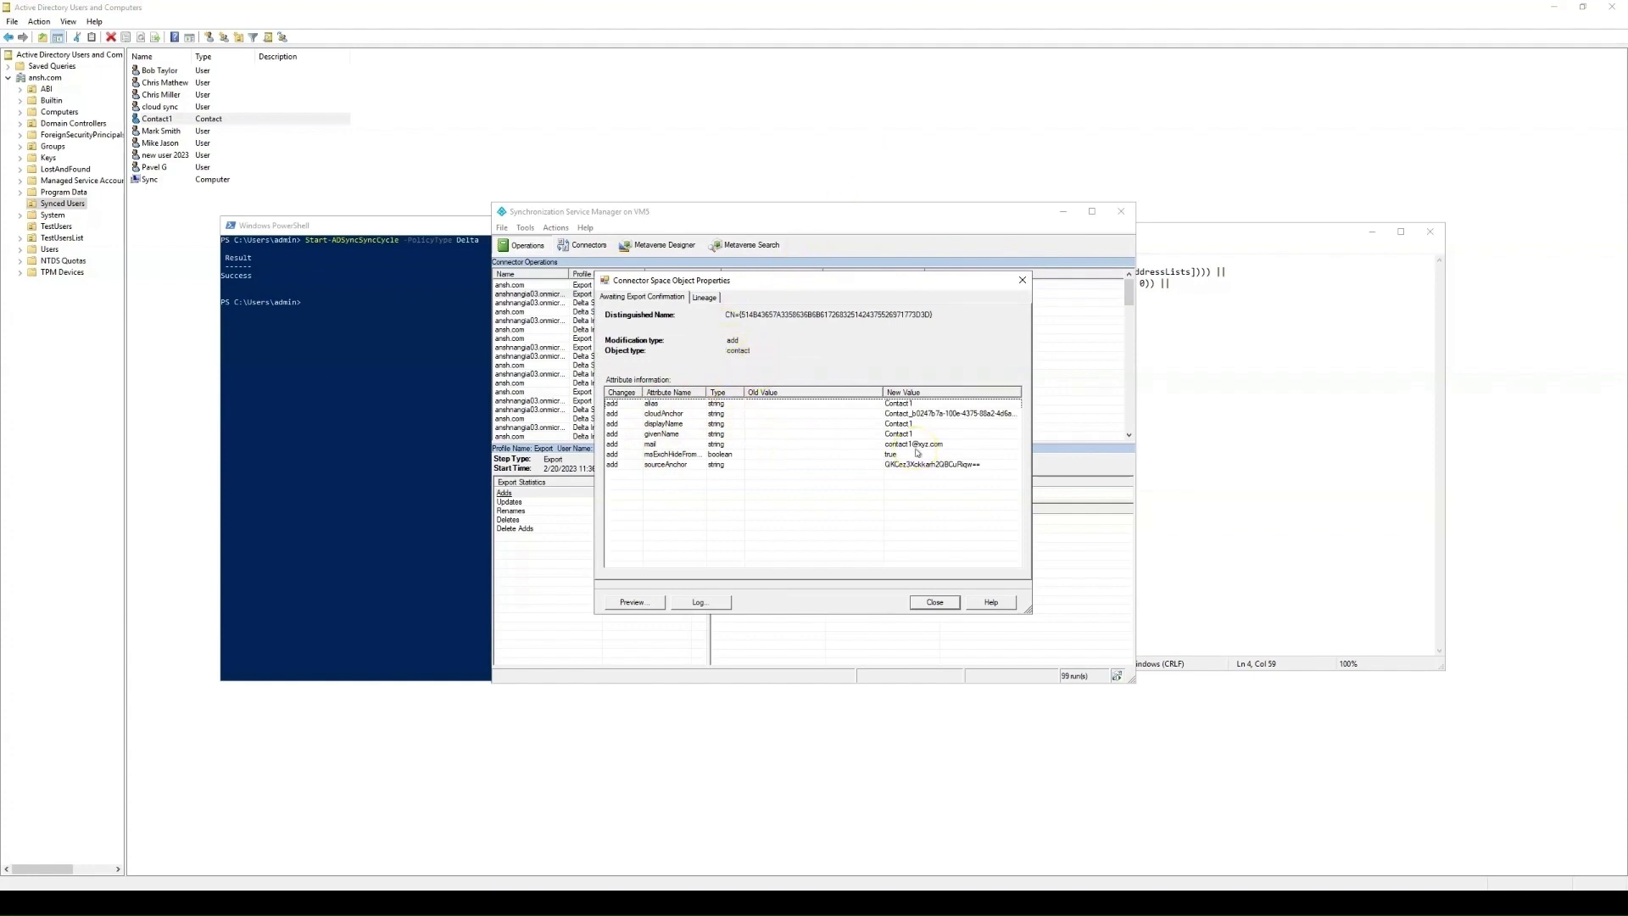
pyautogui.click(934, 603)
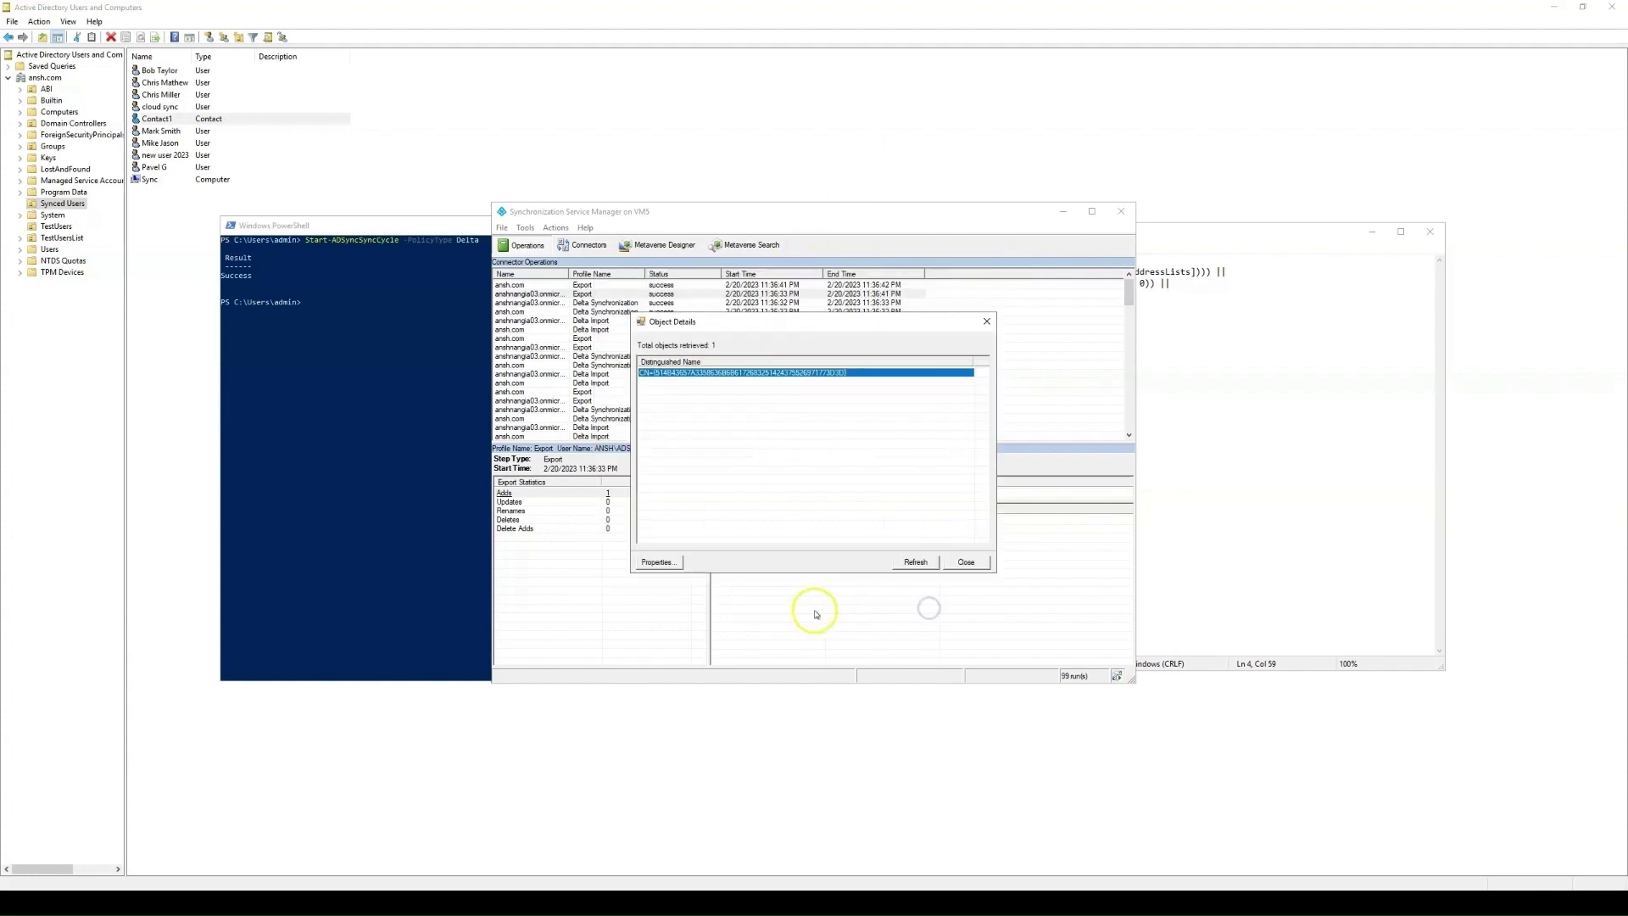
pyautogui.click(964, 562)
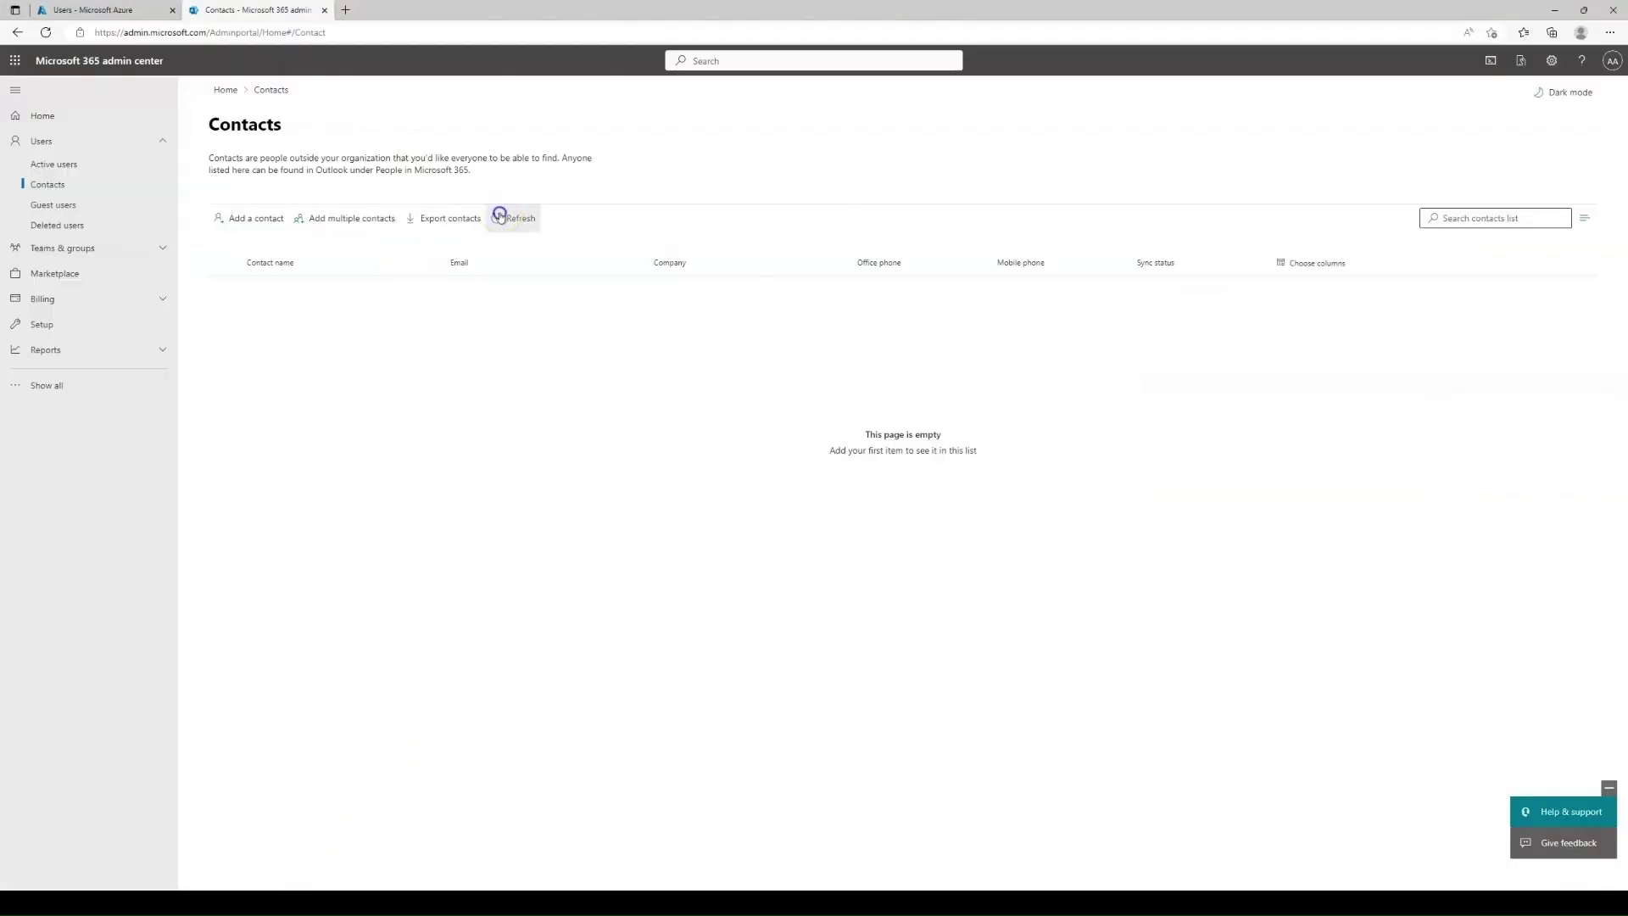
pyautogui.click(500, 217)
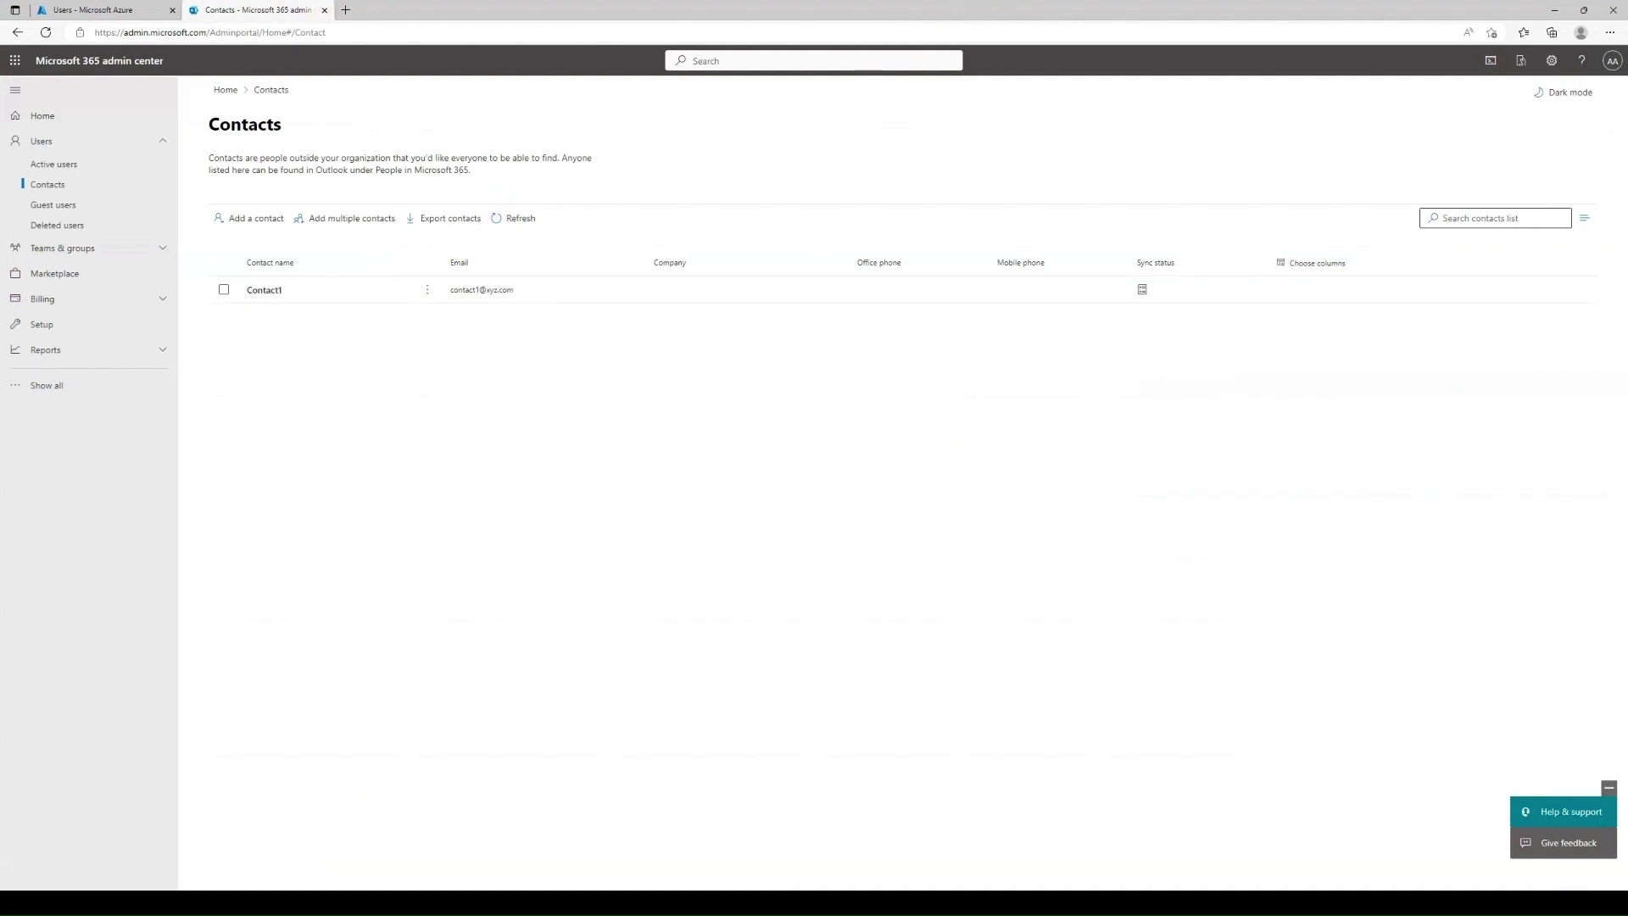